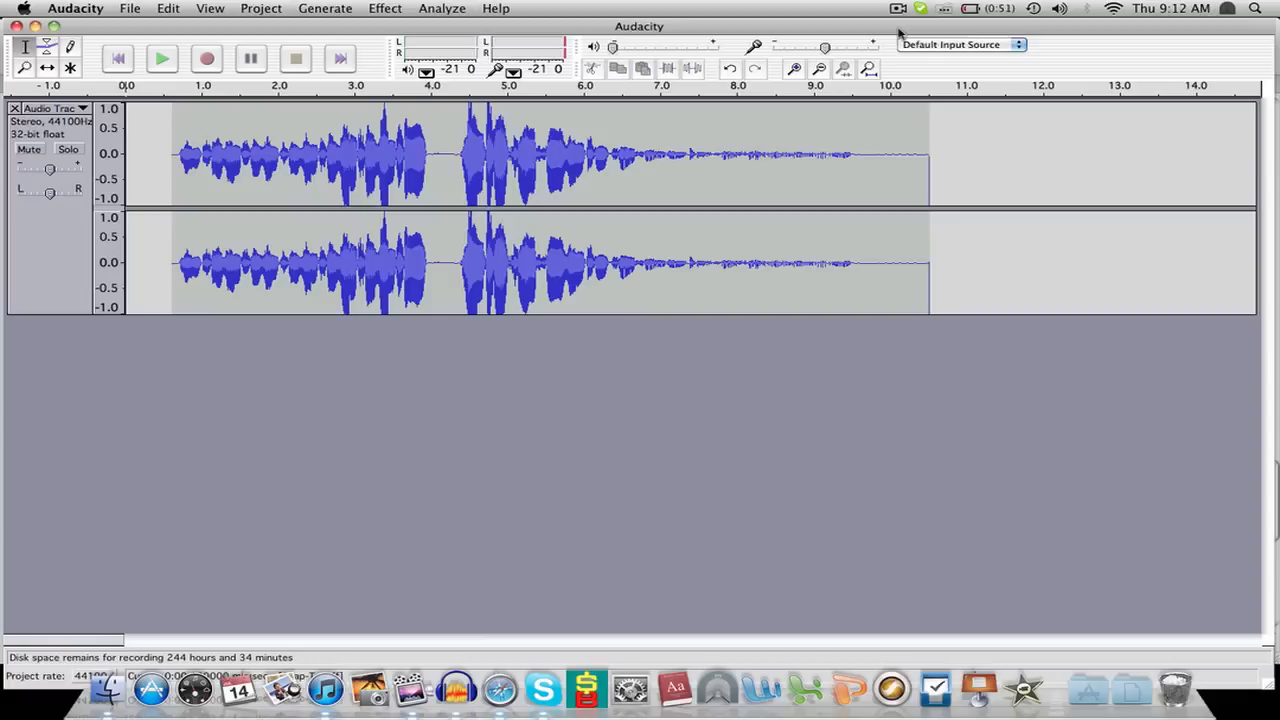
Select the recording from about 0.2 to 10.2 seconds and raise its Equalization curve above about 8000 Hz to roughly 12 dB
left_click(667, 249)
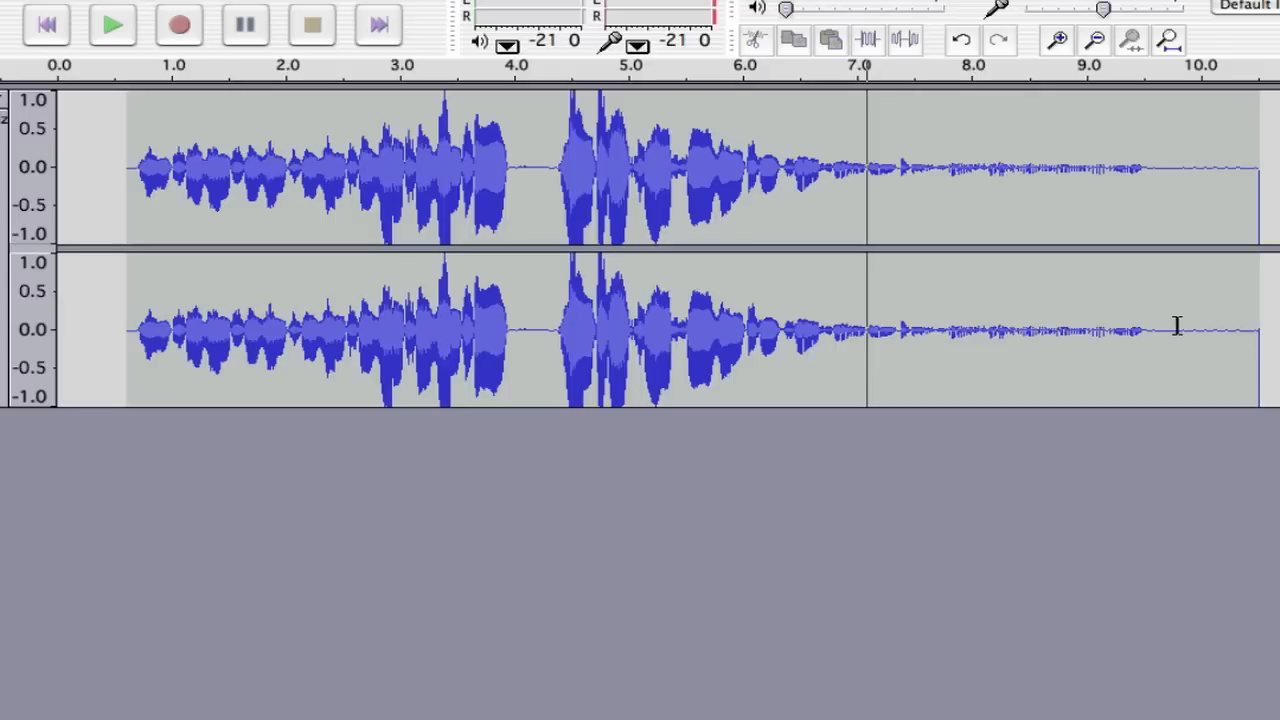
left_click_drag(1222, 268, 84, 167)
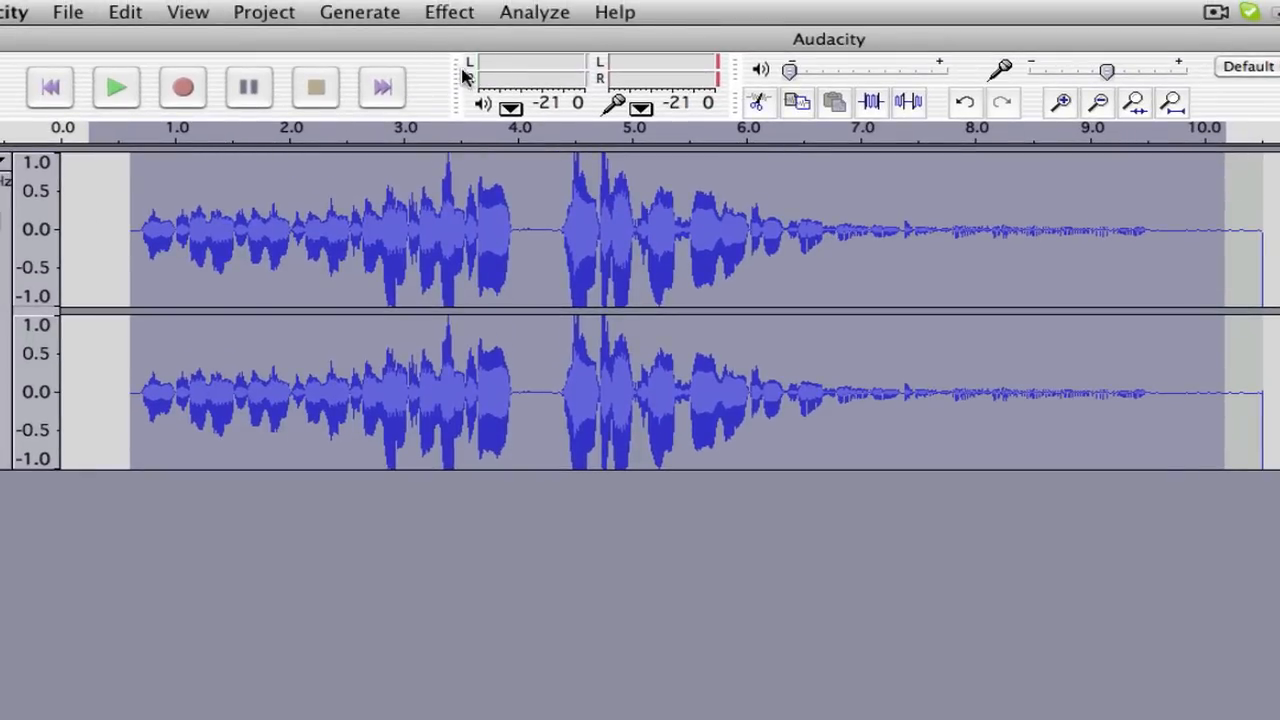
left_click(462, 14)
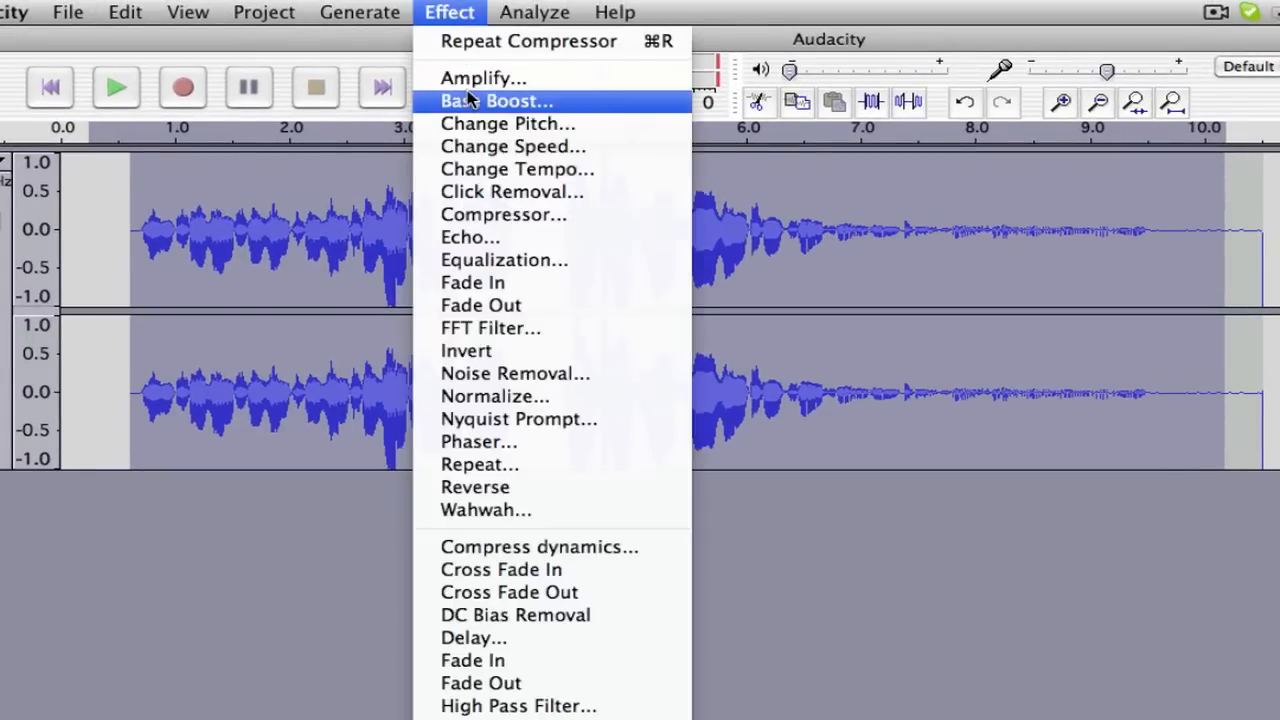
left_click(488, 260)
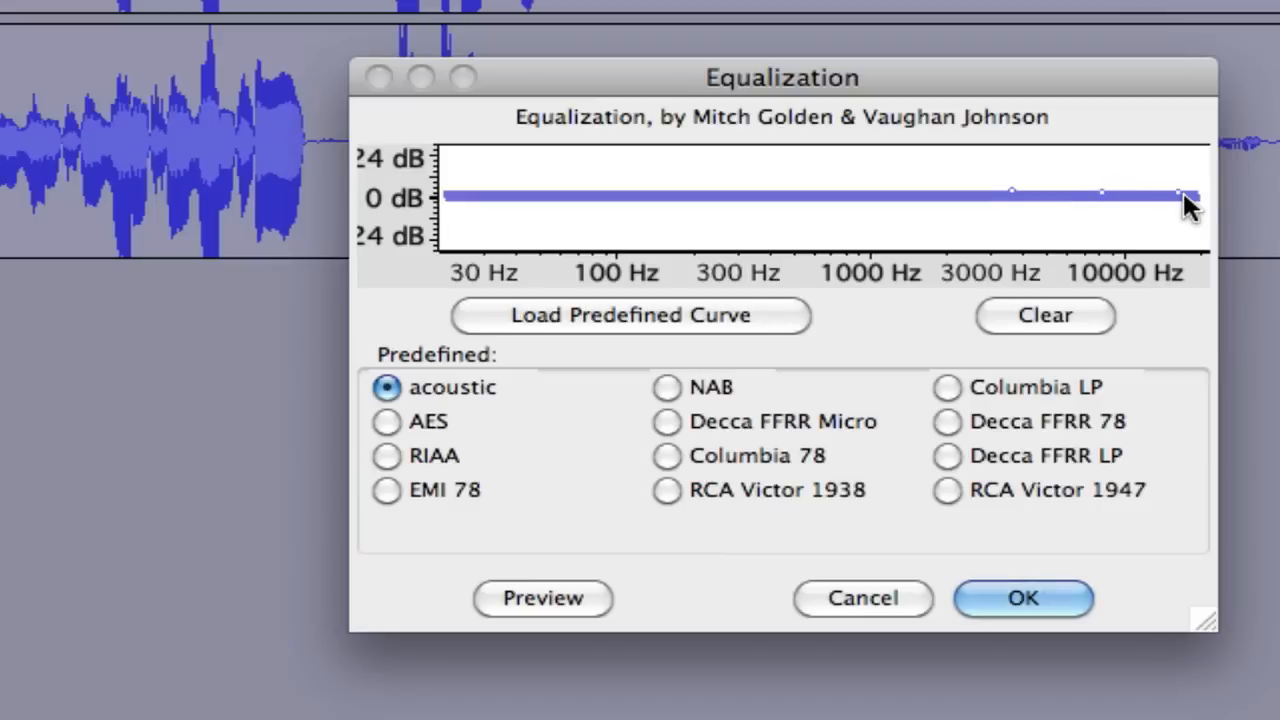
mouse_move(1186, 197)
left_mouse_down()
mouse_move(1196, 163)
mouse_move(1196, 175)
left_mouse_up()
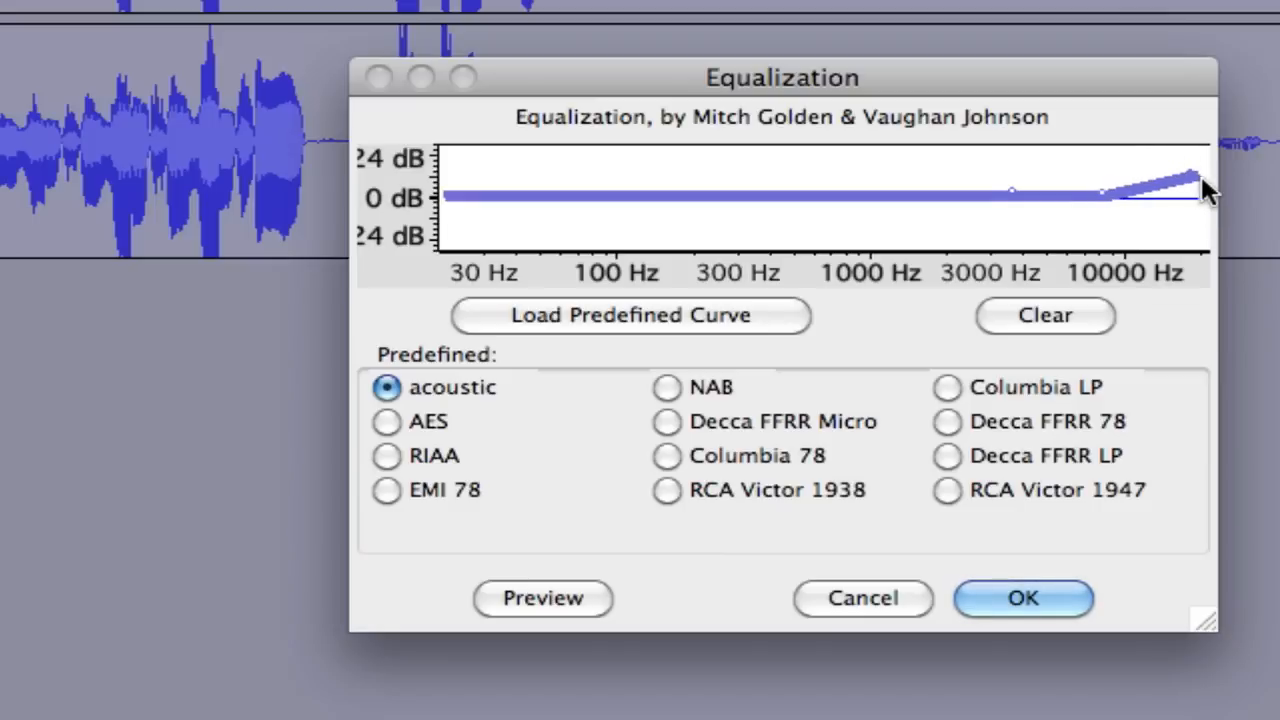
left_click_drag(1103, 193, 1103, 179)
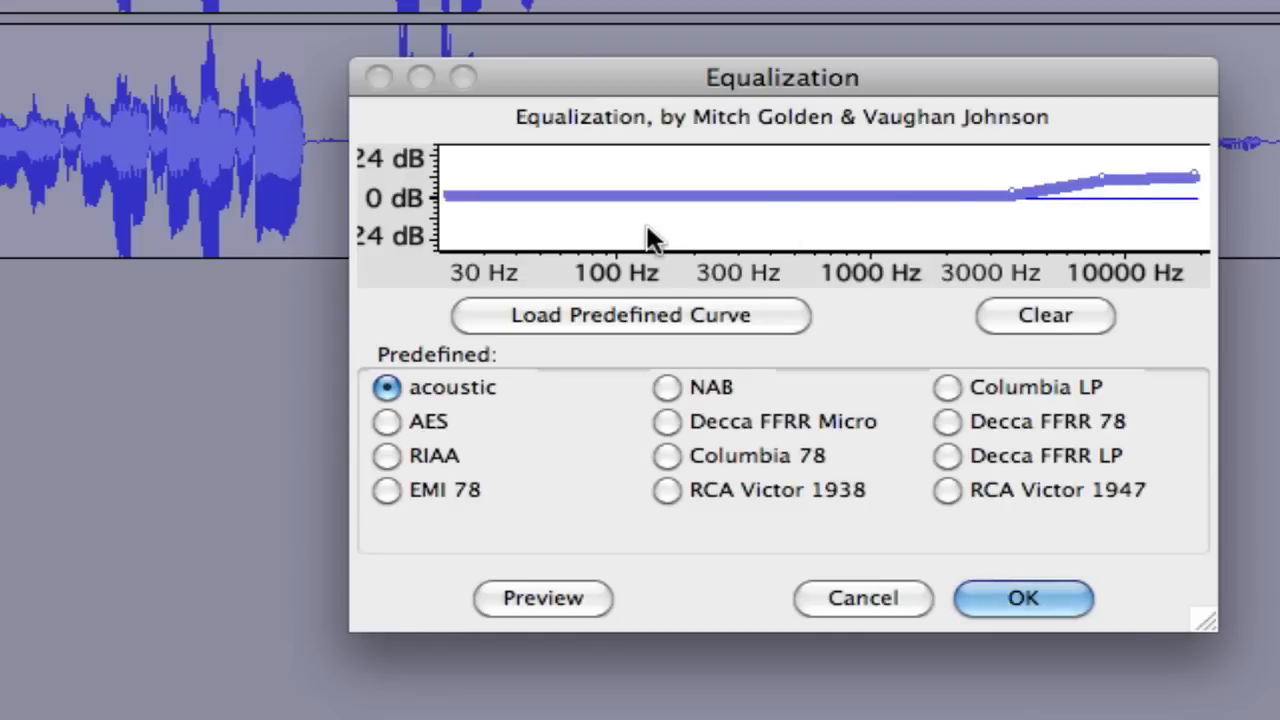
Boost the curve's bass below about 50 Hz to roughly 10 dB, dropping back to 0 dB near 70 Hz
left_click_drag(455, 197, 446, 180)
left_click(546, 185)
left_click_drag(545, 184, 576, 196)
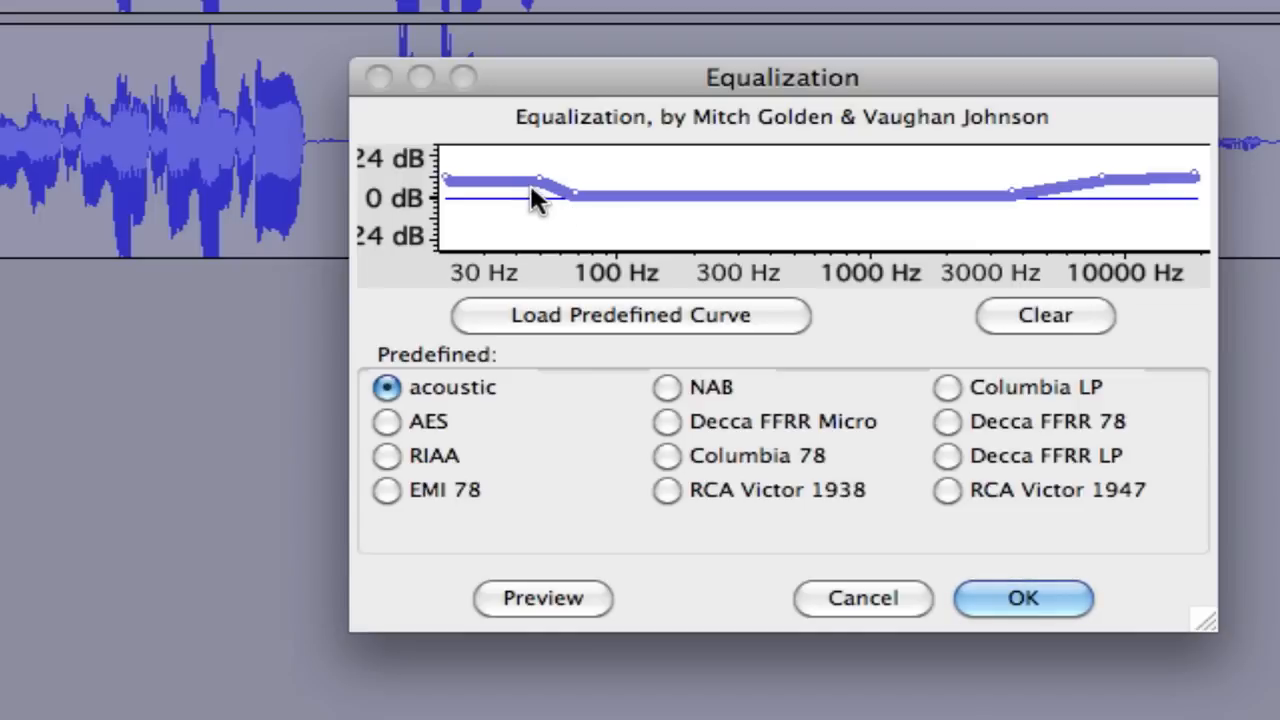
left_click(539, 176)
Raise the curve's mids between about 400 and 500 Hz to roughly 8 dB and preview the equalization
left_click_drag(723, 190, 785, 183)
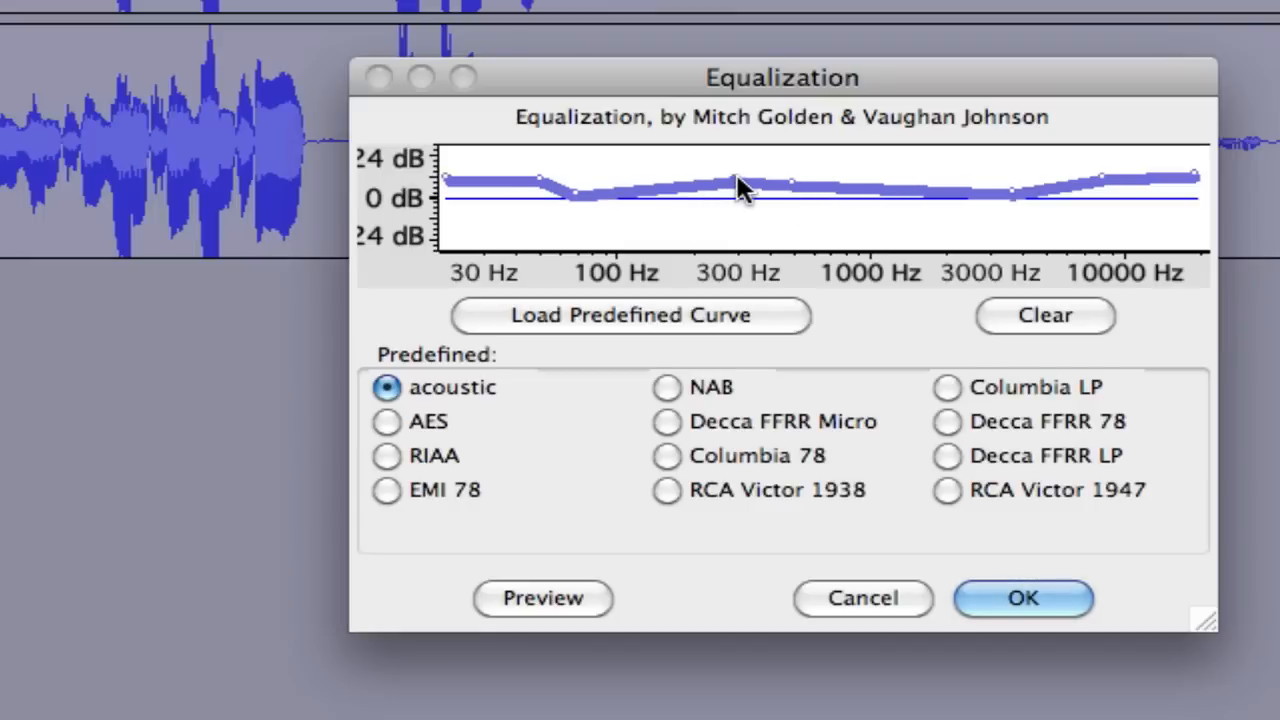
left_click_drag(735, 179, 770, 188)
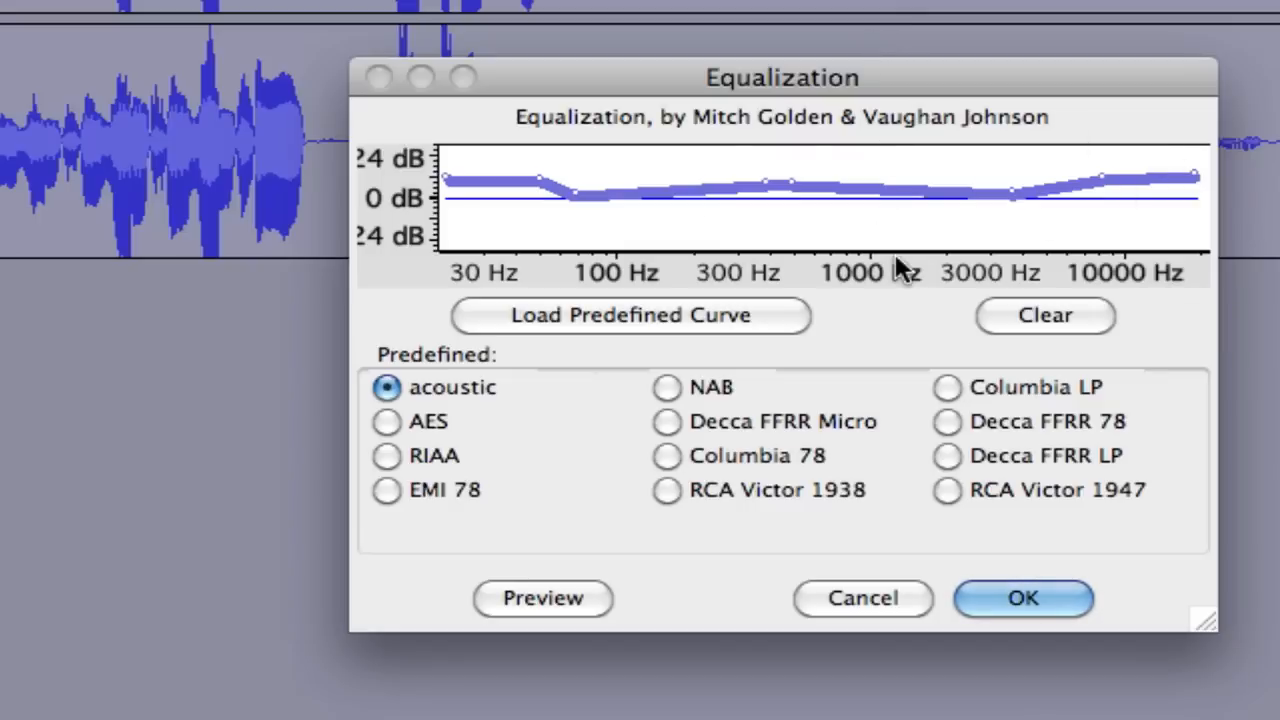
left_click(543, 595)
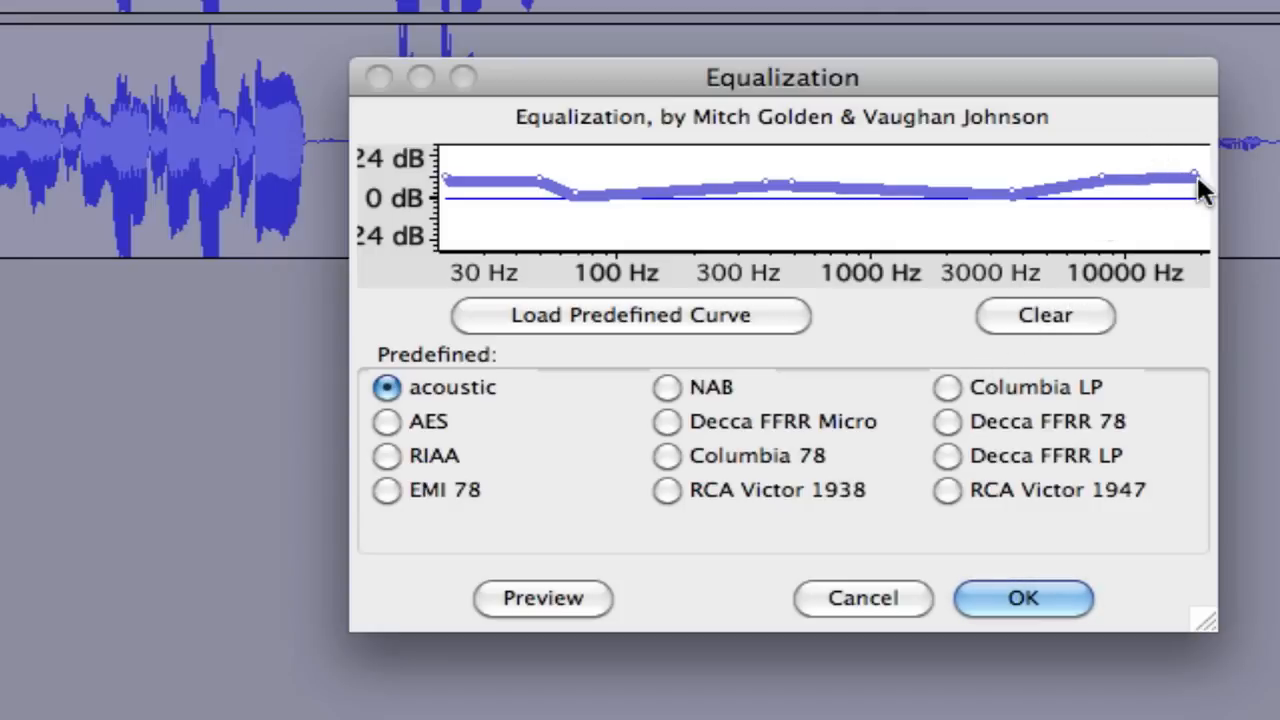
Try raising the curve above about 8000 Hz to its maximum and preview the sound
left_click_drag(1194, 175, 1192, 150)
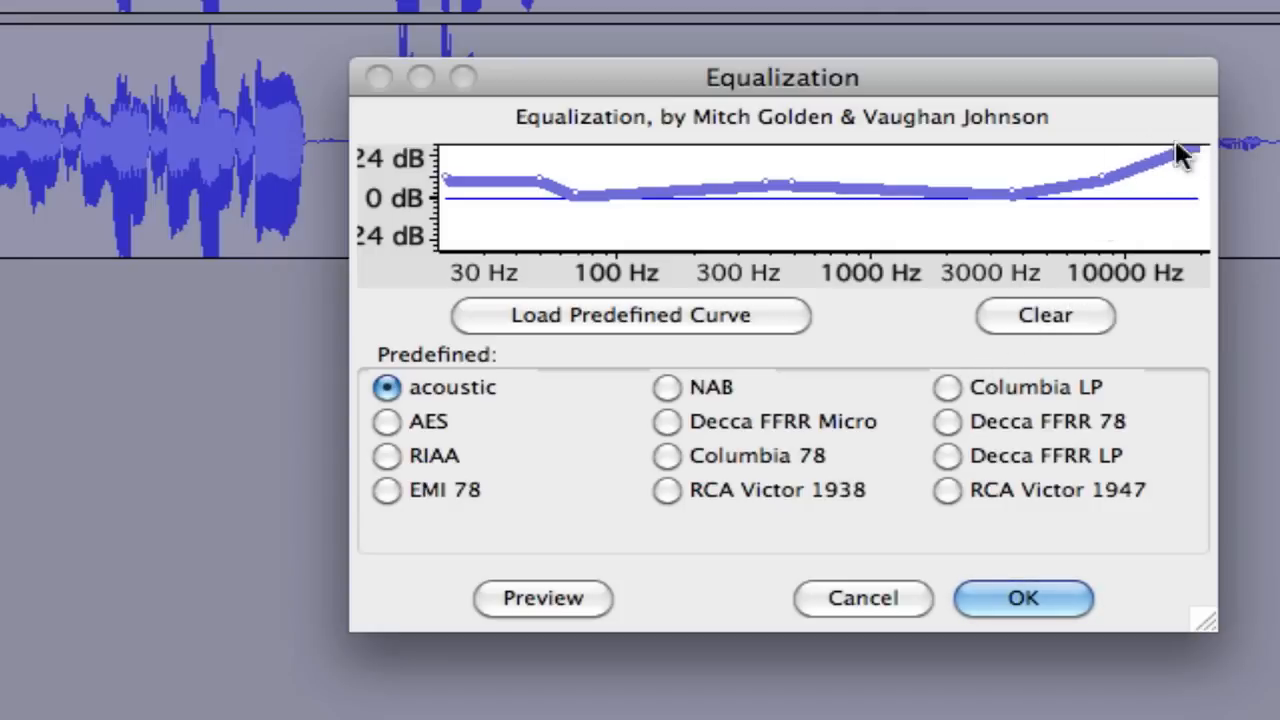
left_click_drag(1113, 175, 1112, 146)
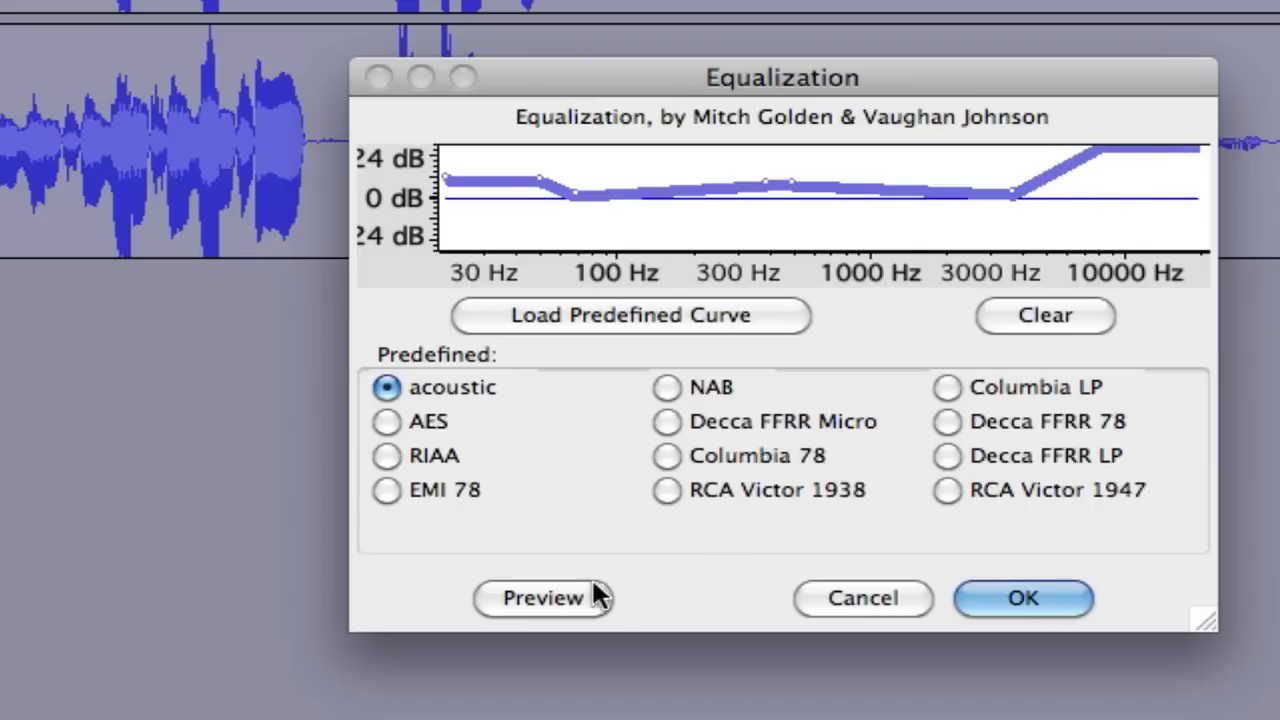
left_click(566, 594)
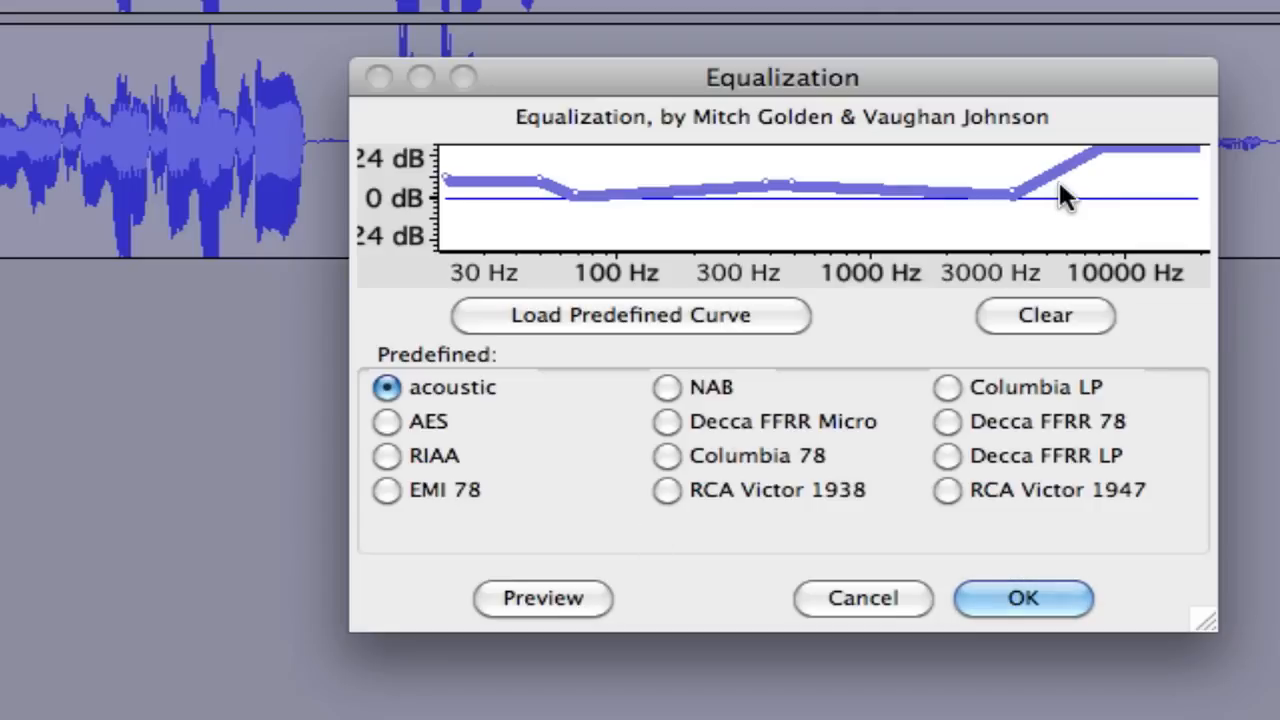
Set the curve above about 8000 Hz to roughly 20 dB and apply the equalization to the selected audio
left_click(1096, 164)
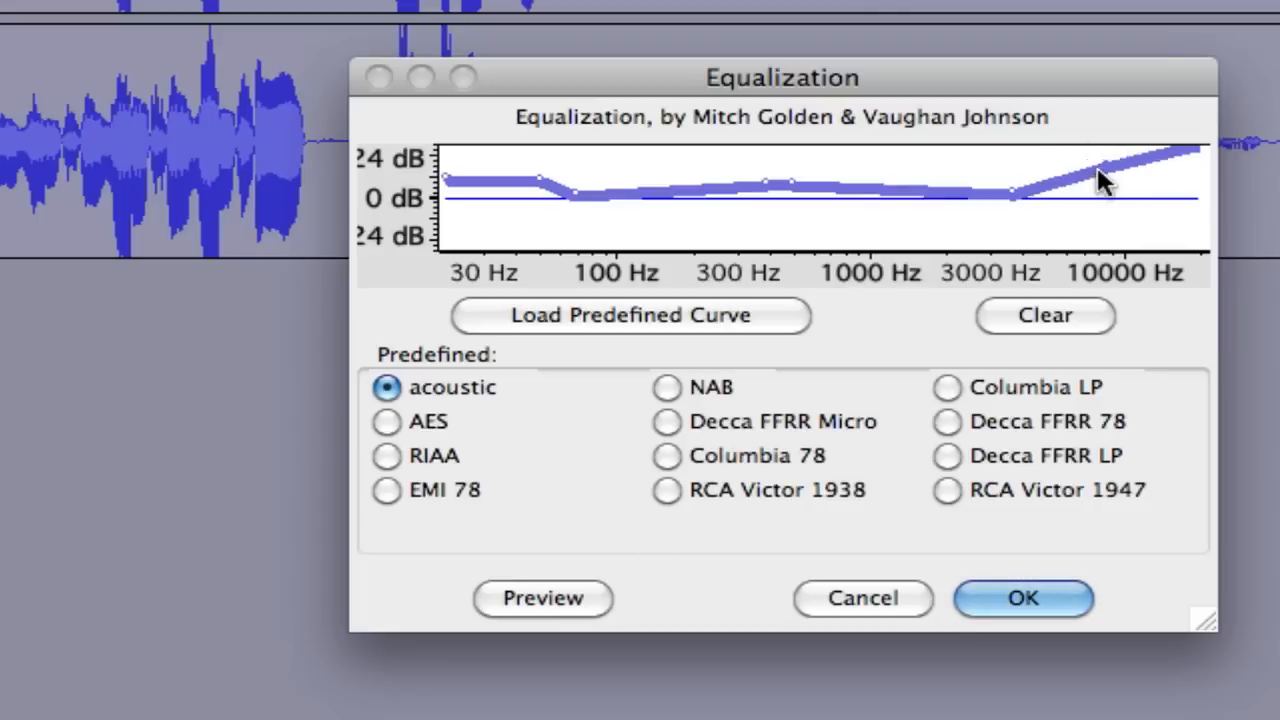
left_click_drag(1190, 150, 1196, 162)
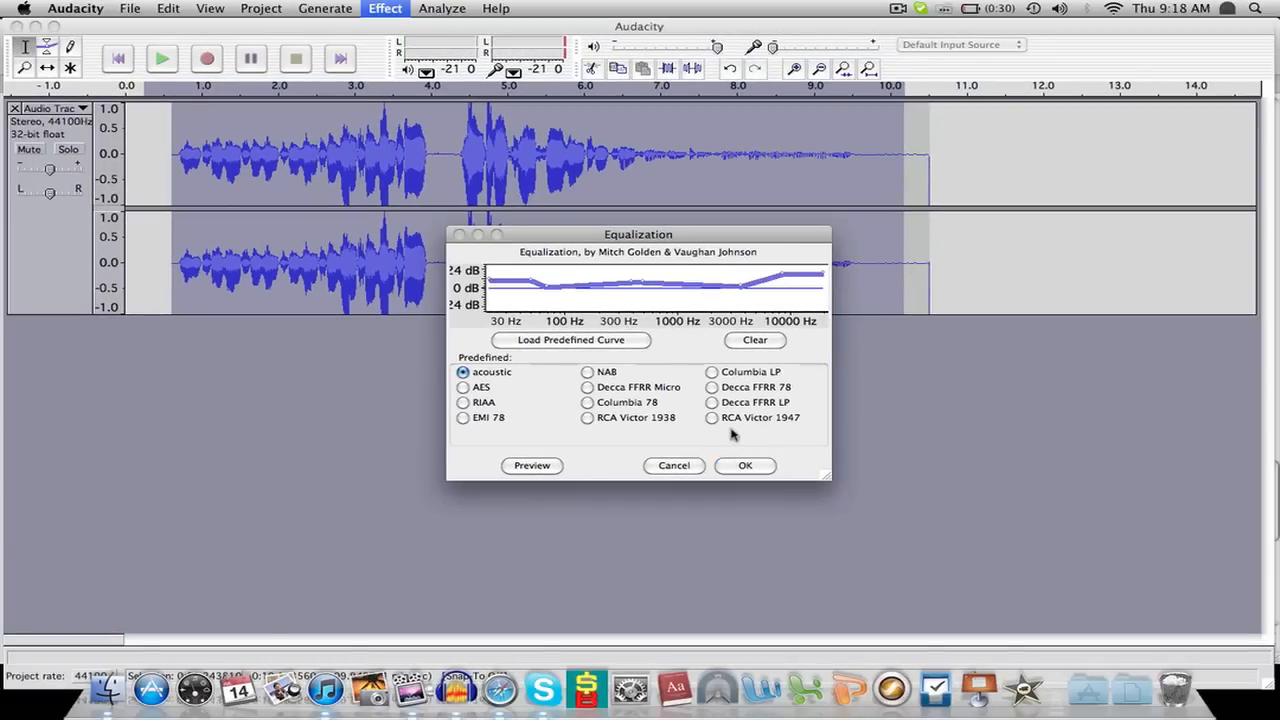
left_click_drag(700, 240, 1176, 178)
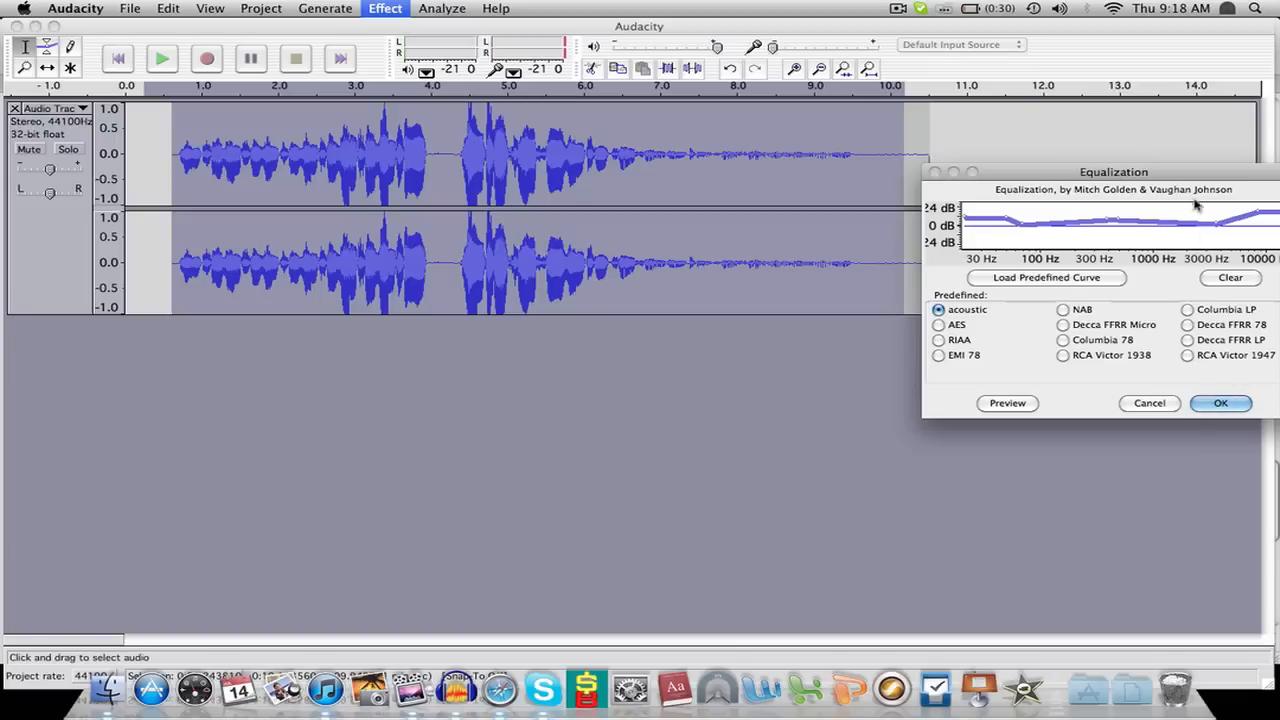
left_click_drag(1188, 179, 1106, 165)
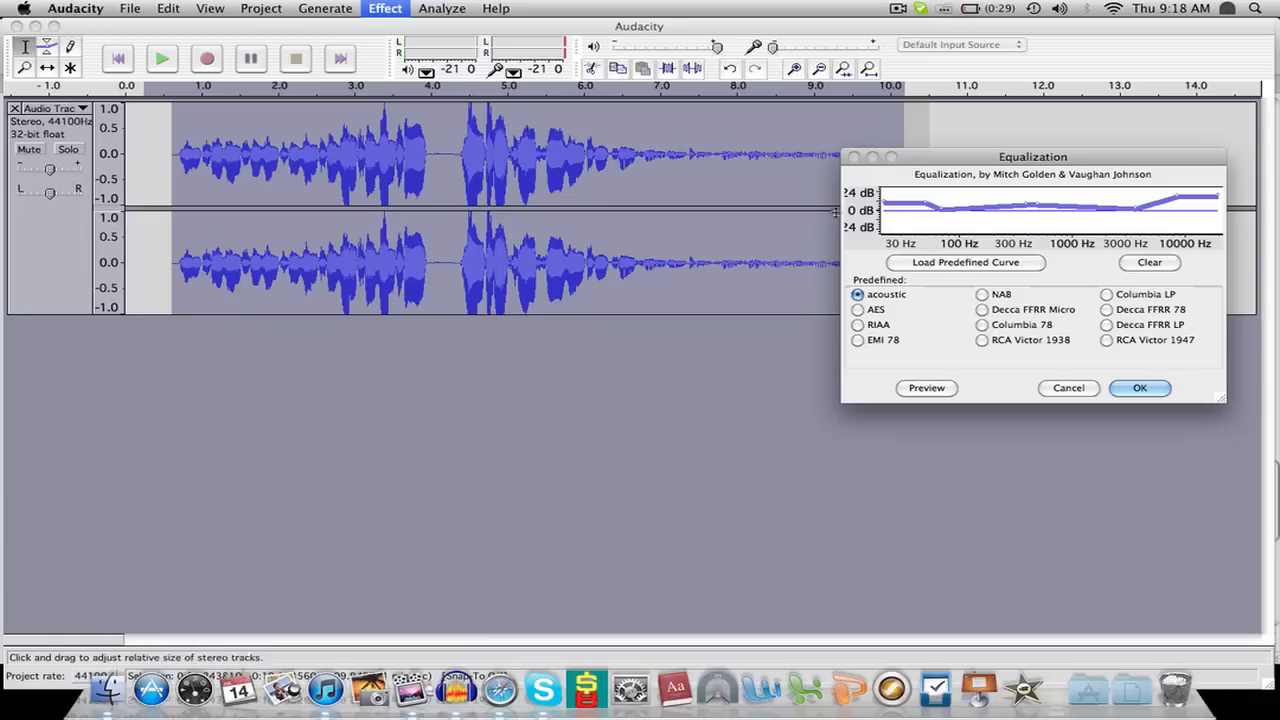
left_click(1138, 389)
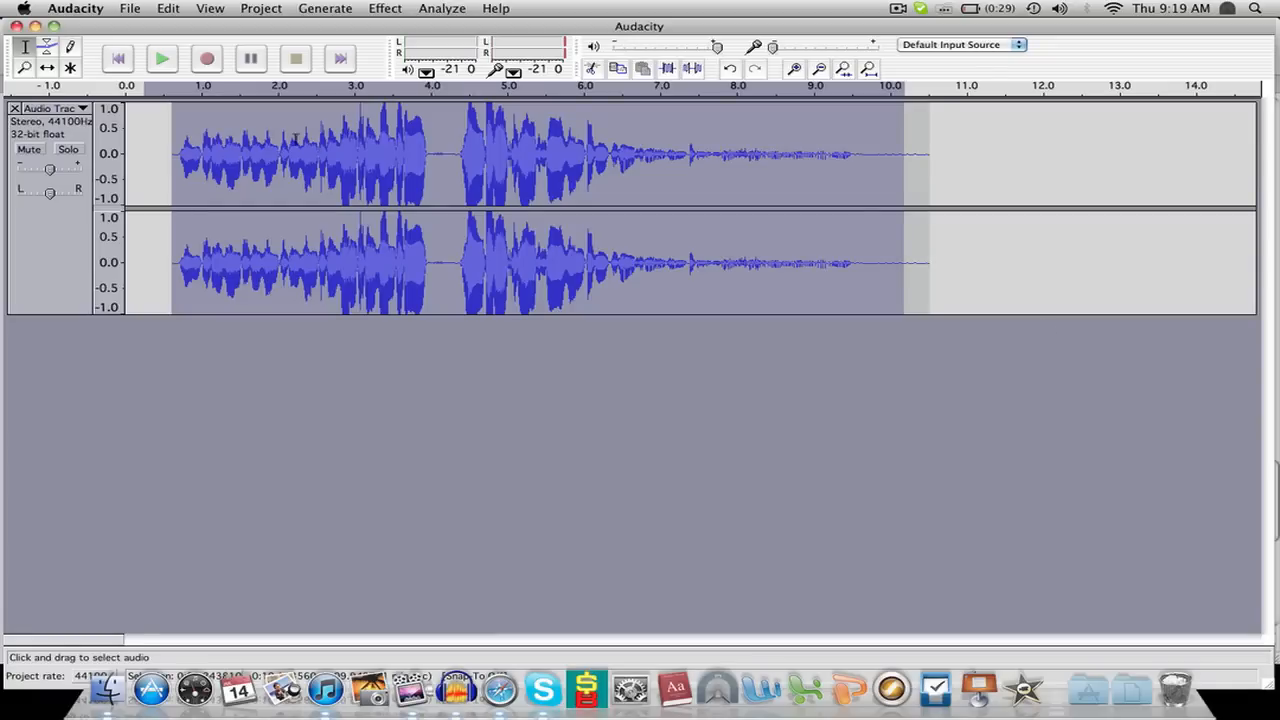
Examine the loud passage from about 2.7 to 5.5 seconds and the quiet tail starting at about 8.5 seconds
left_click(341, 146)
left_click_drag(341, 146, 542, 146)
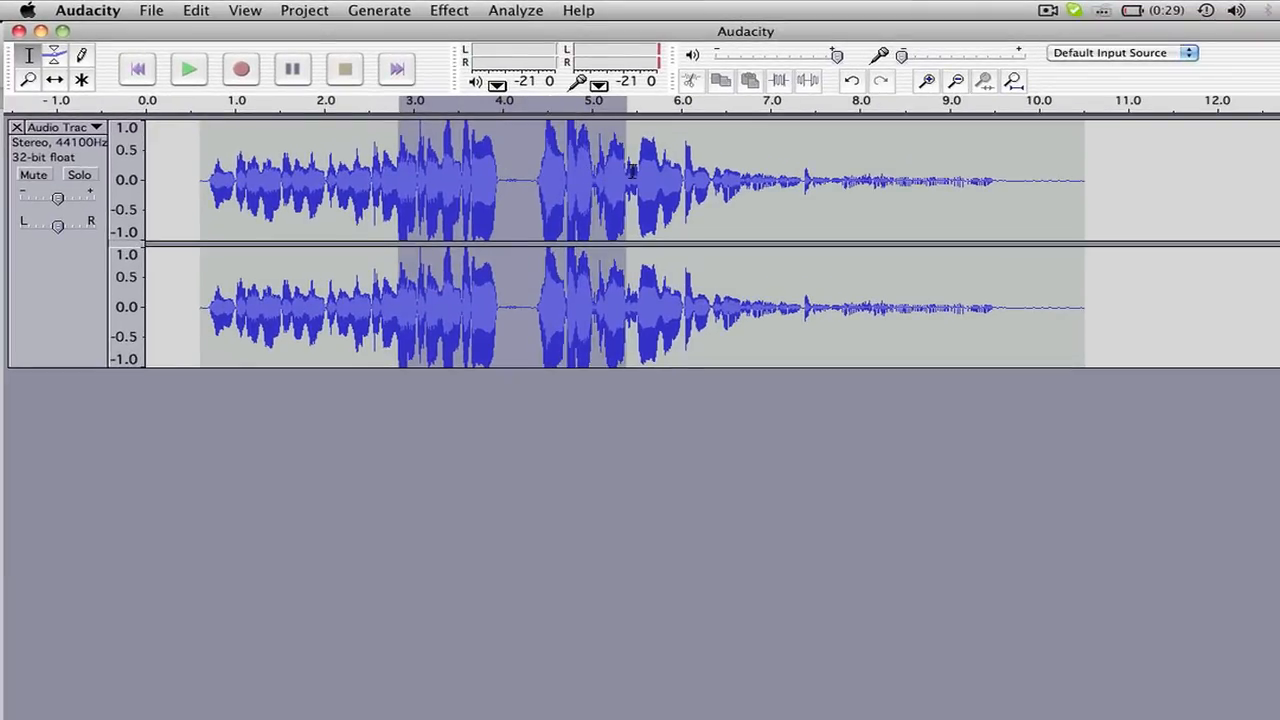
left_click_drag(632, 170, 640, 172)
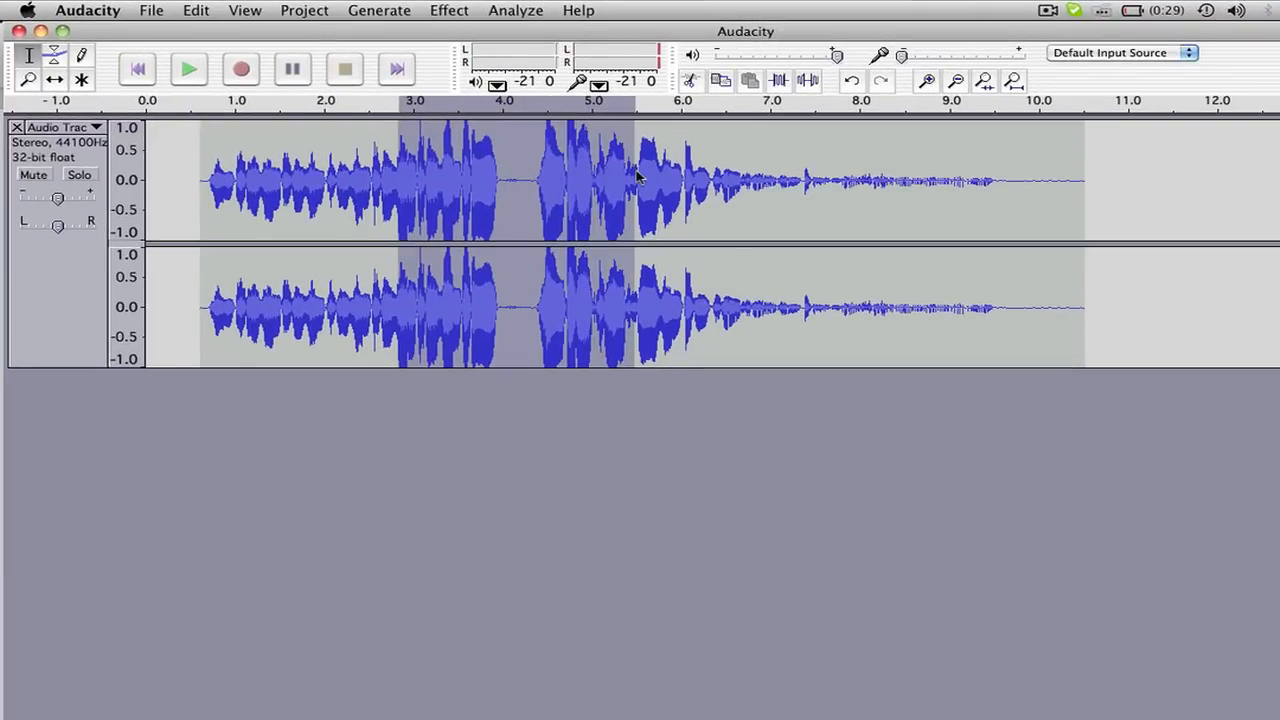
left_click(418, 195)
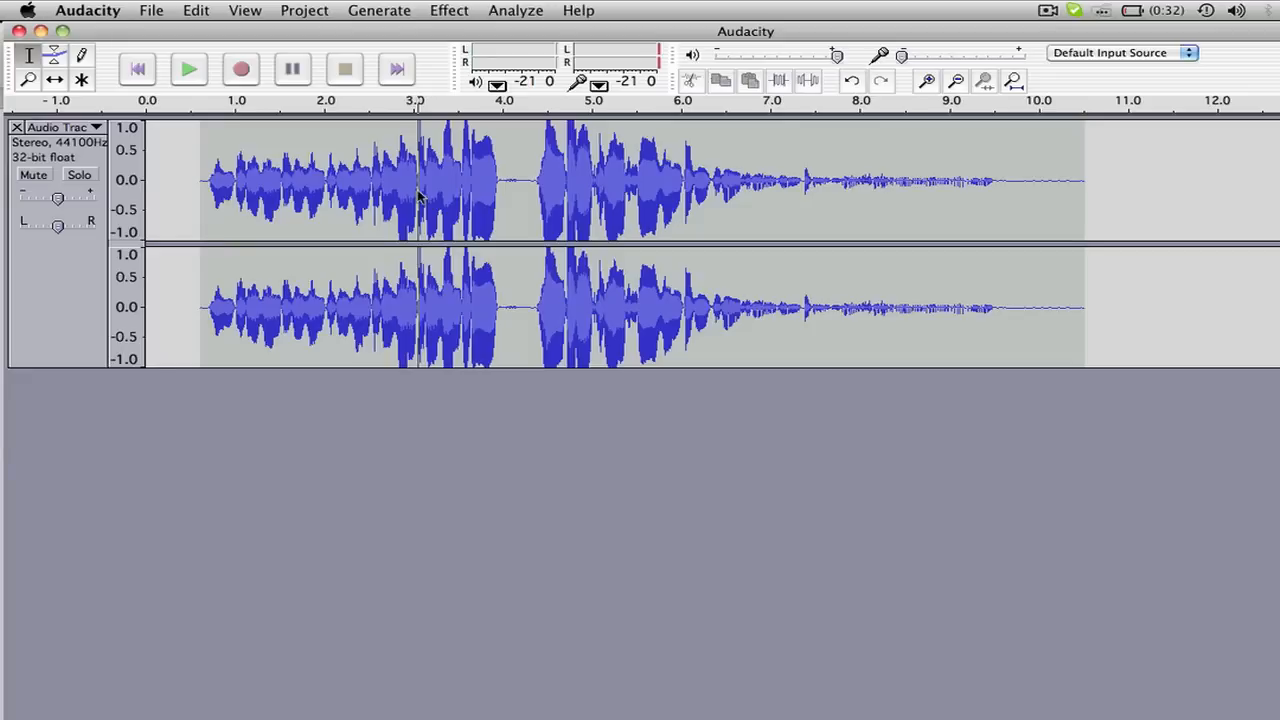
left_click_drag(384, 182, 638, 180)
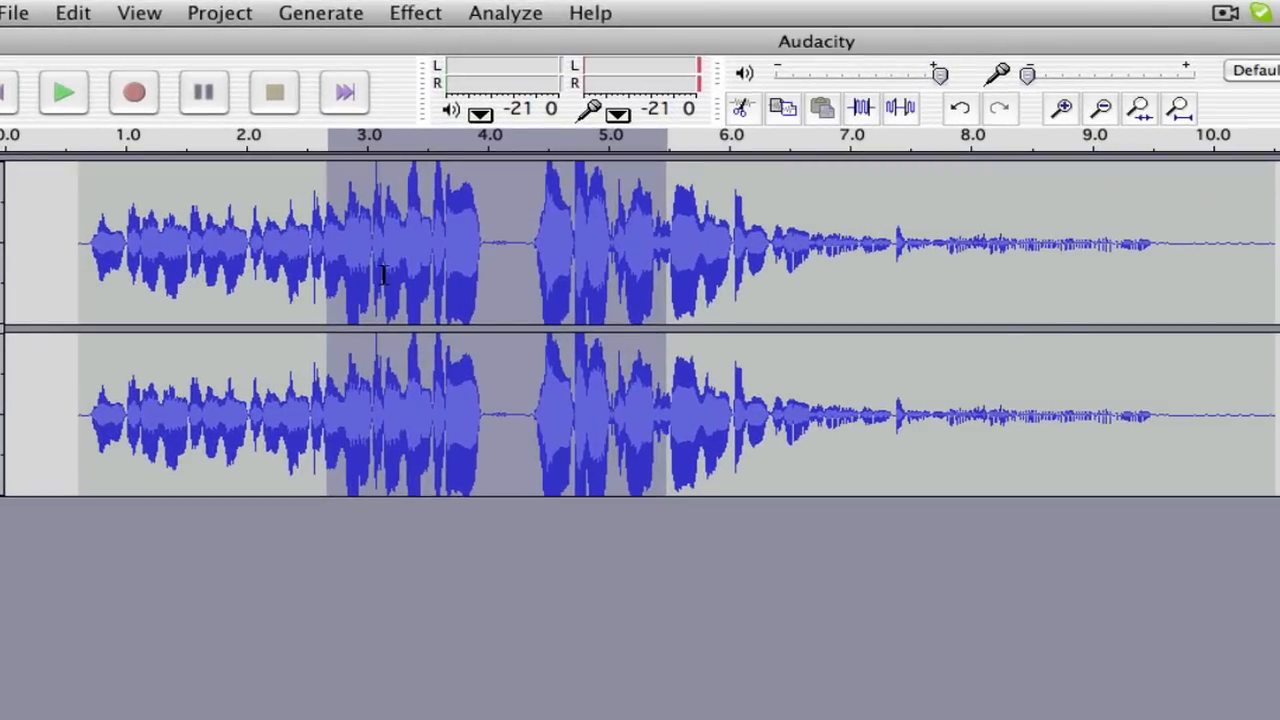
left_click(209, 224)
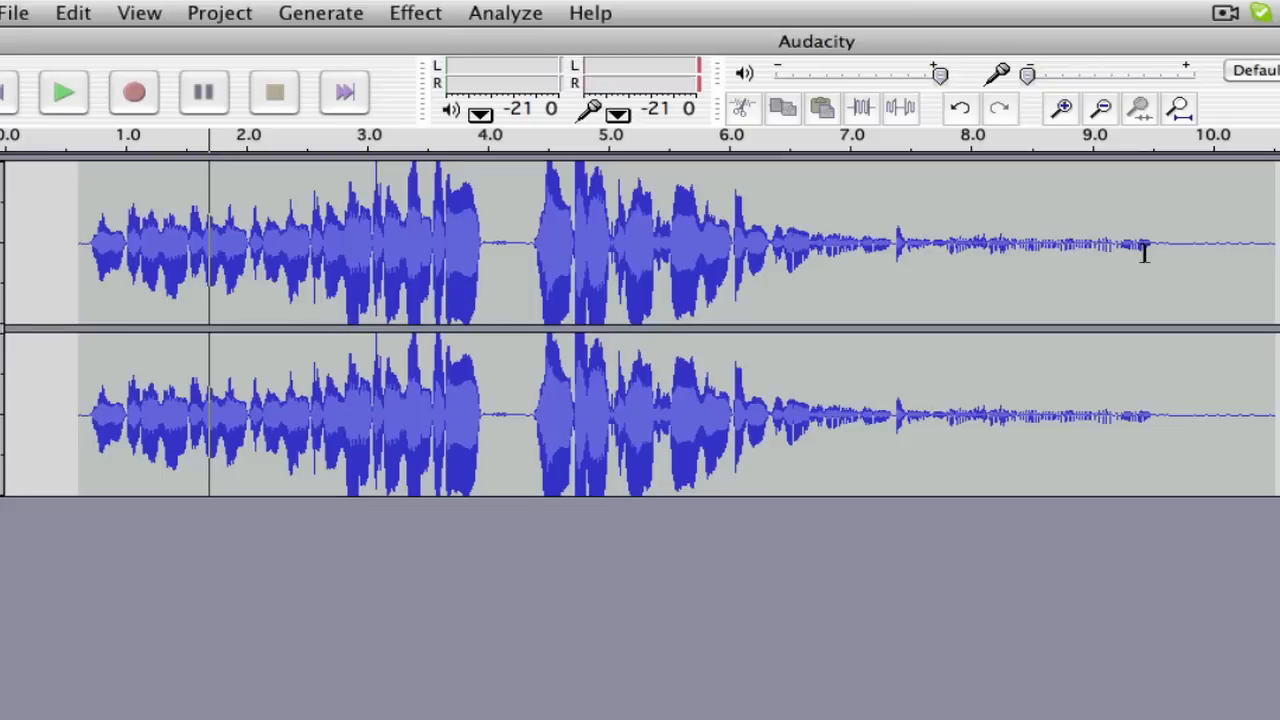
left_click_drag(1030, 250, 1279, 262)
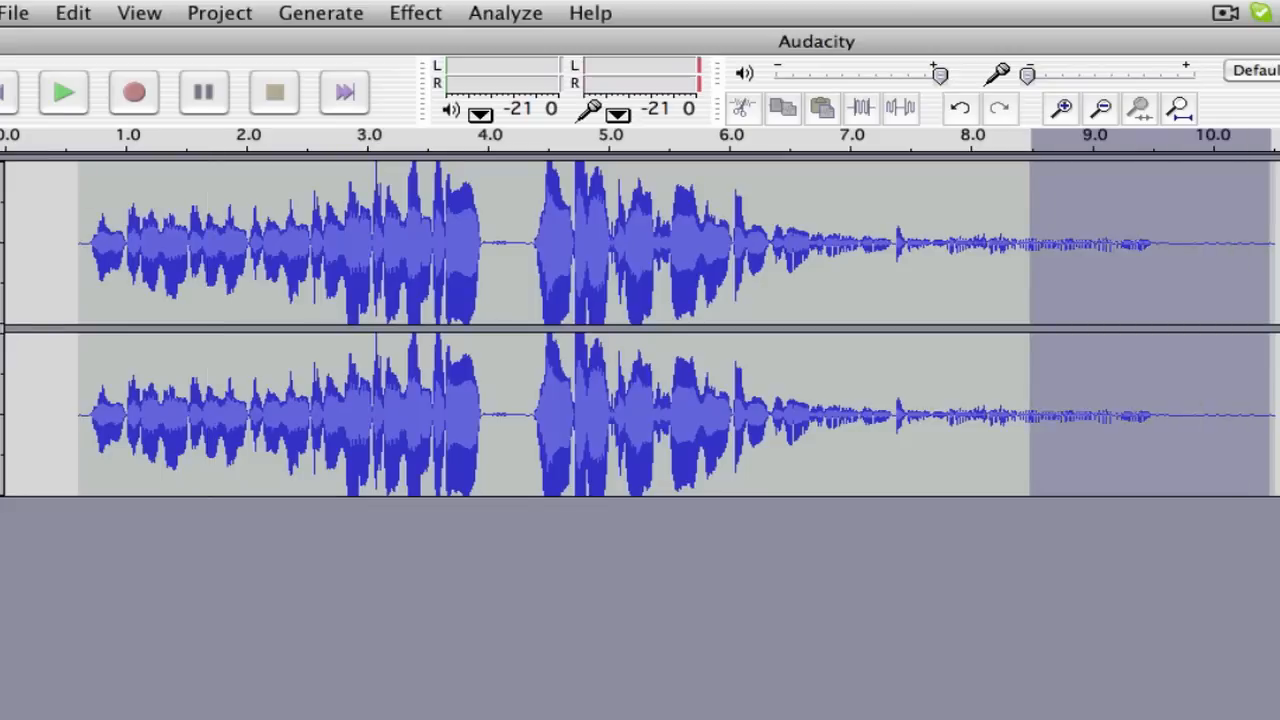
Select the entire track and start the Compressor effect with a threshold of -14 dB
key("super+a")
left_click(440, 12)
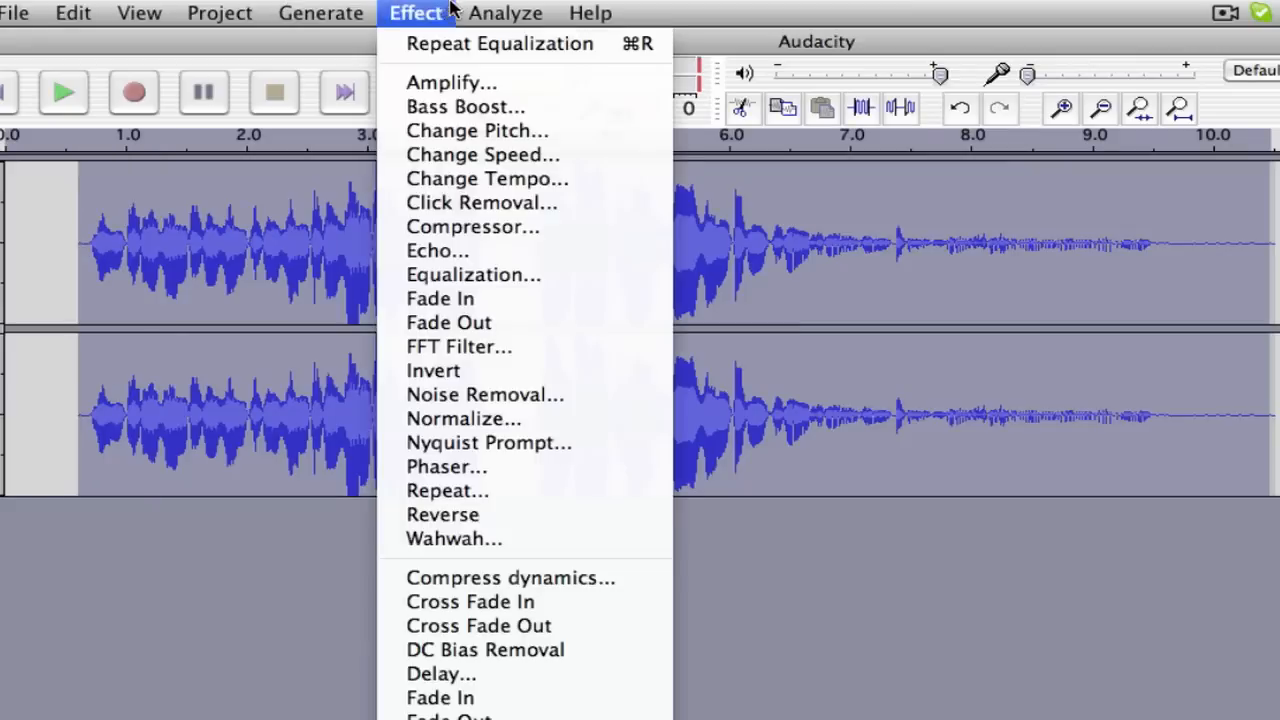
left_click(472, 227)
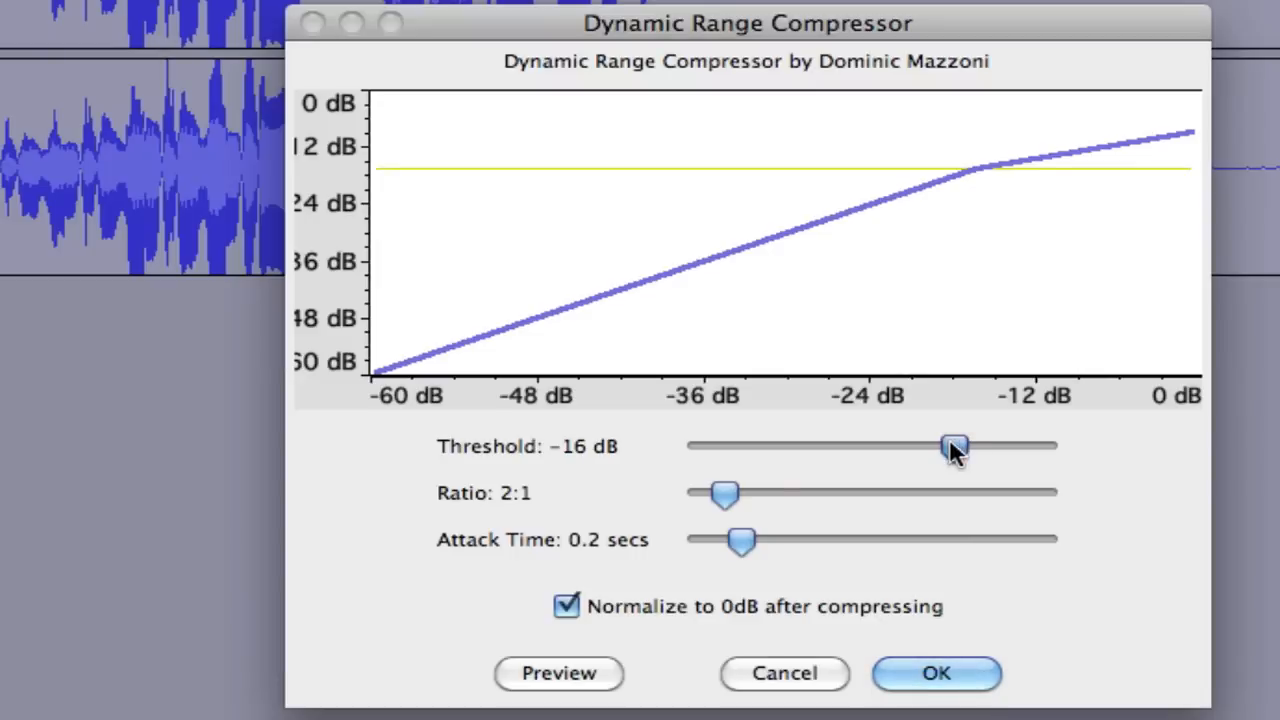
left_click_drag(953, 449, 913, 450)
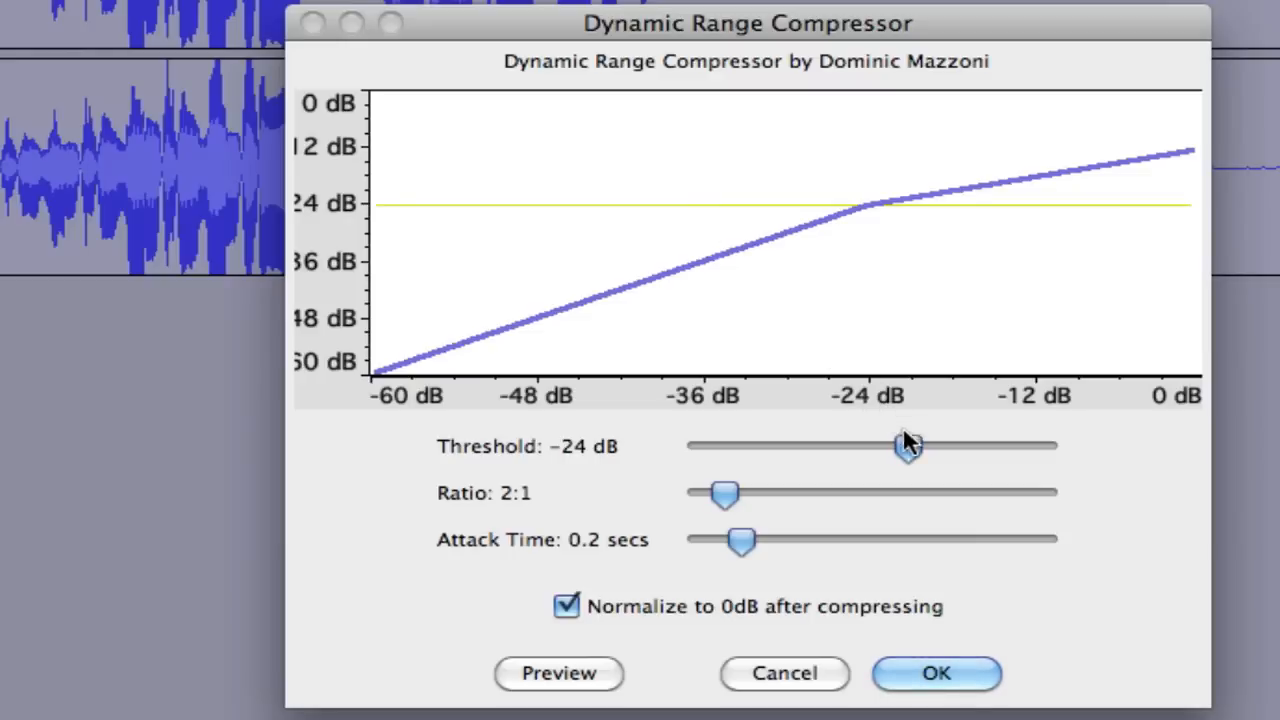
left_click_drag(890, 447, 694, 447)
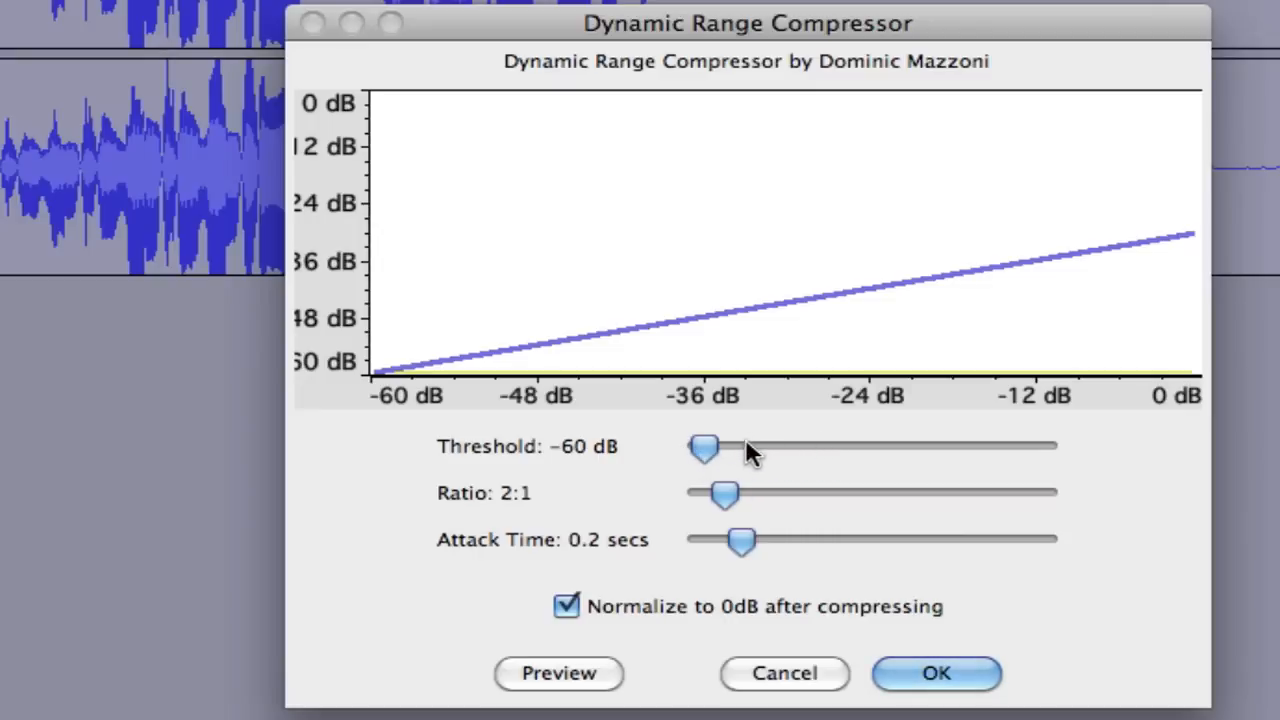
left_click_drag(706, 448, 975, 436)
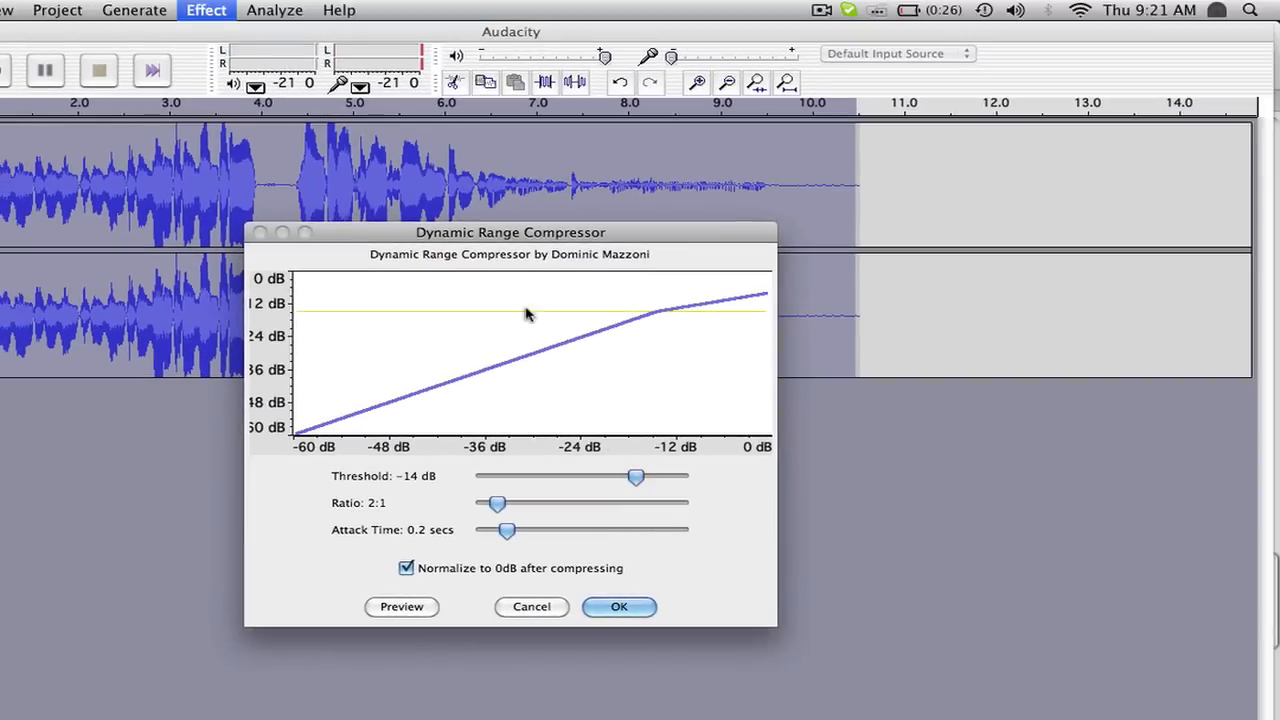
Try compressor thresholds of -38 dB and -32 dB, moving the dialog to expose the waveform
left_click_drag(531, 239, 1028, 55)
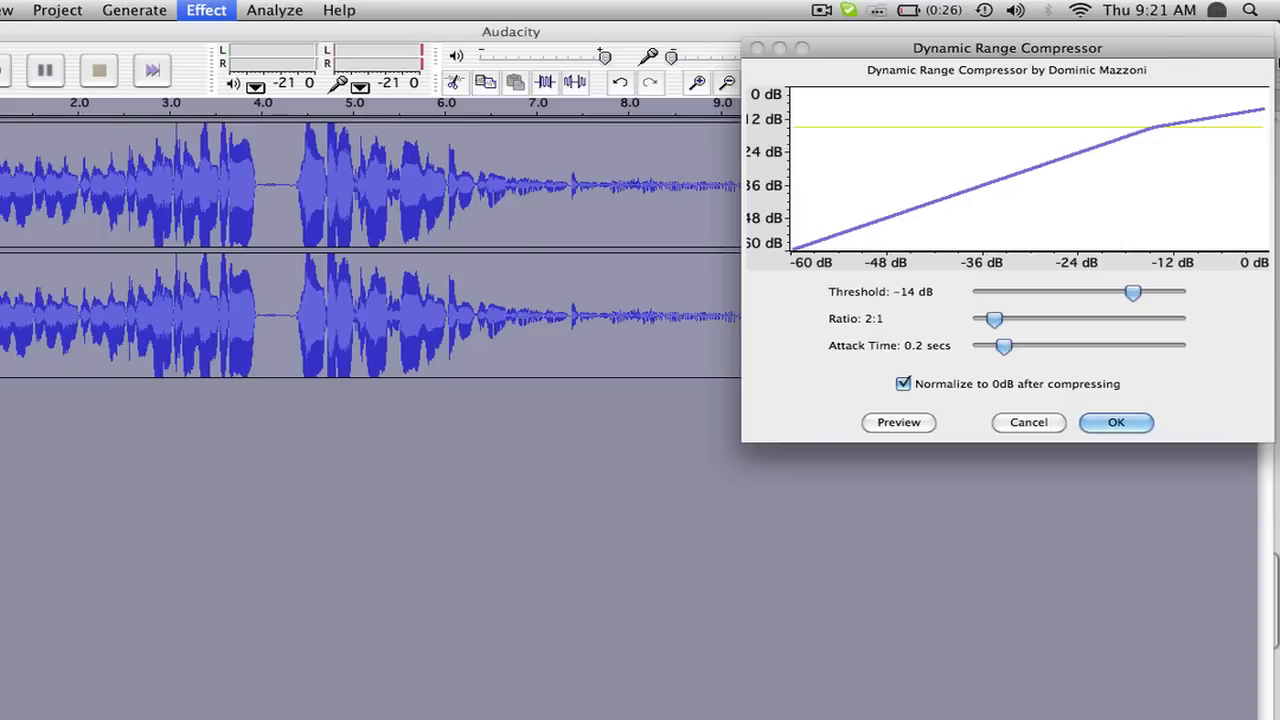
left_click_drag(1133, 293, 1052, 296)
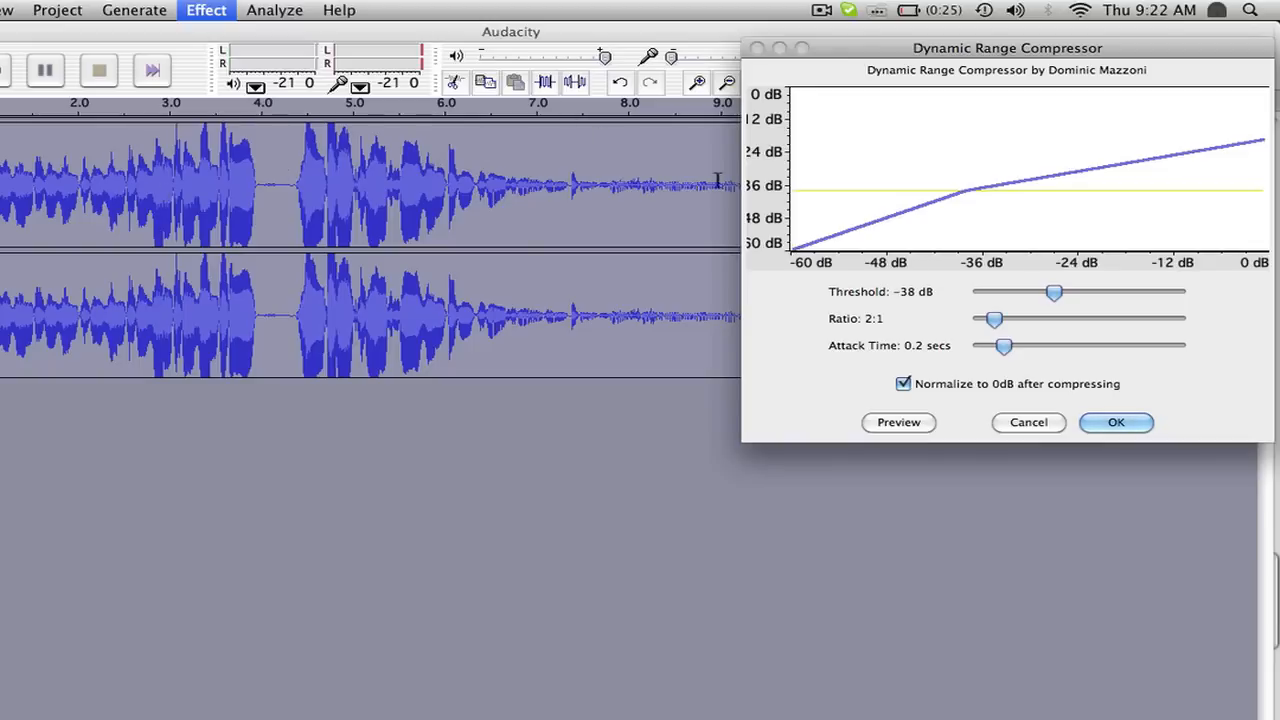
left_click_drag(1055, 292, 1074, 293)
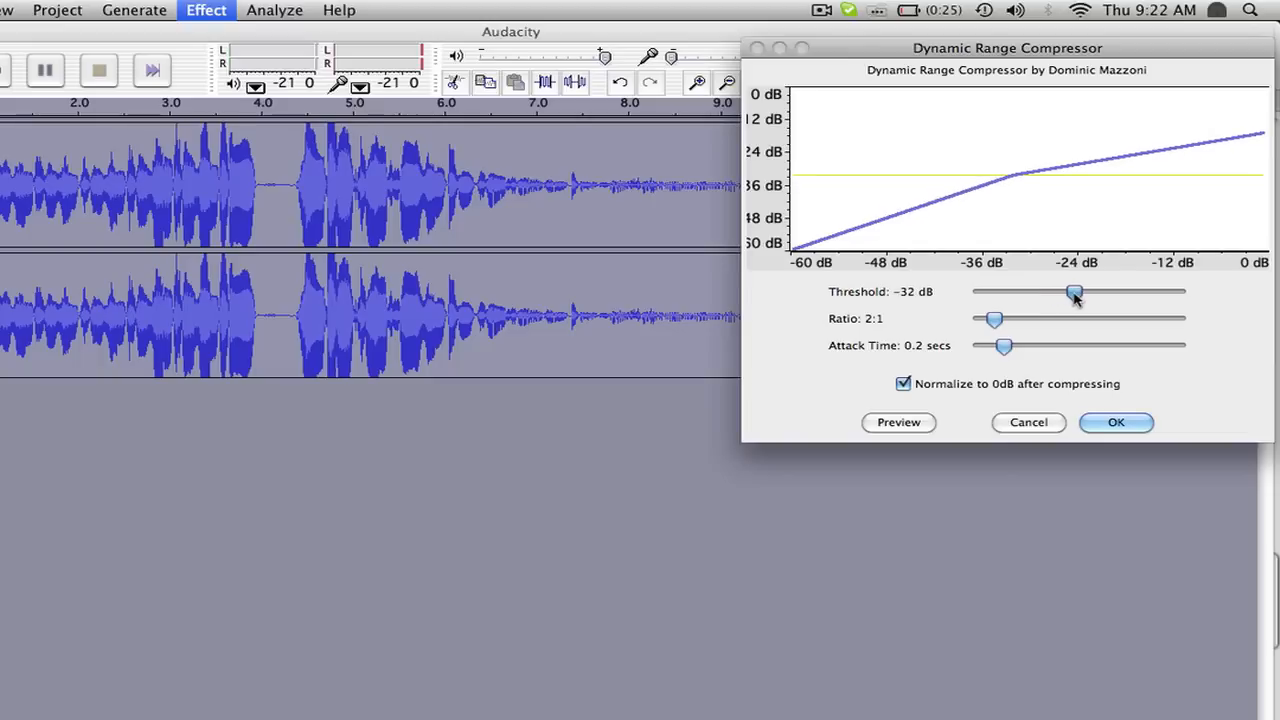
left_click_drag(994, 48, 760, 51)
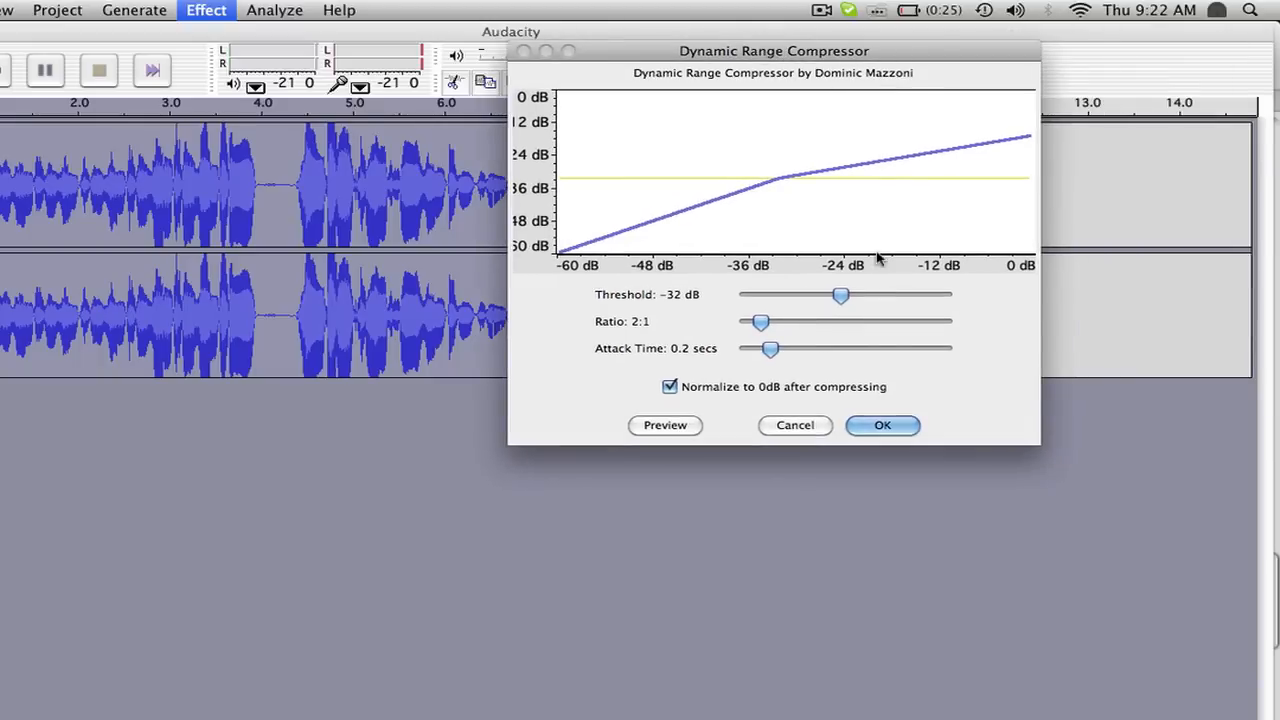
Set the compressor threshold to -14 dB and preview the compressed audio
left_click_drag(840, 295, 906, 308)
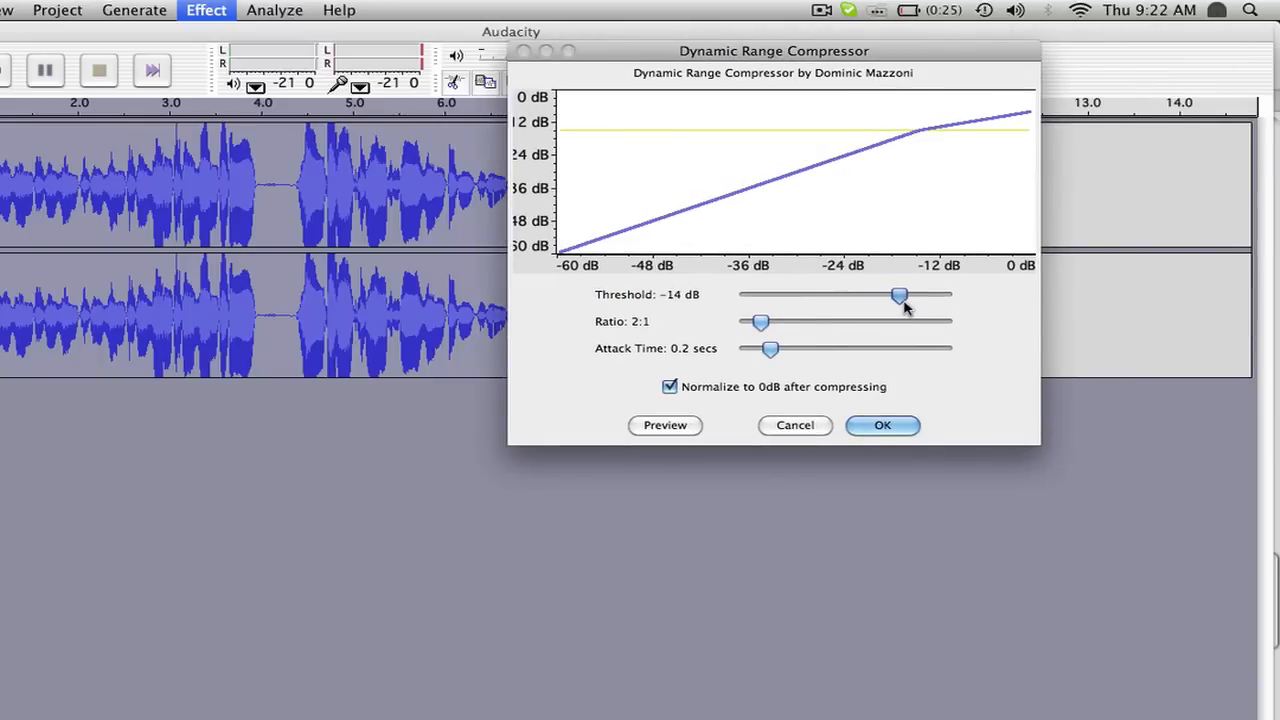
left_click(680, 426)
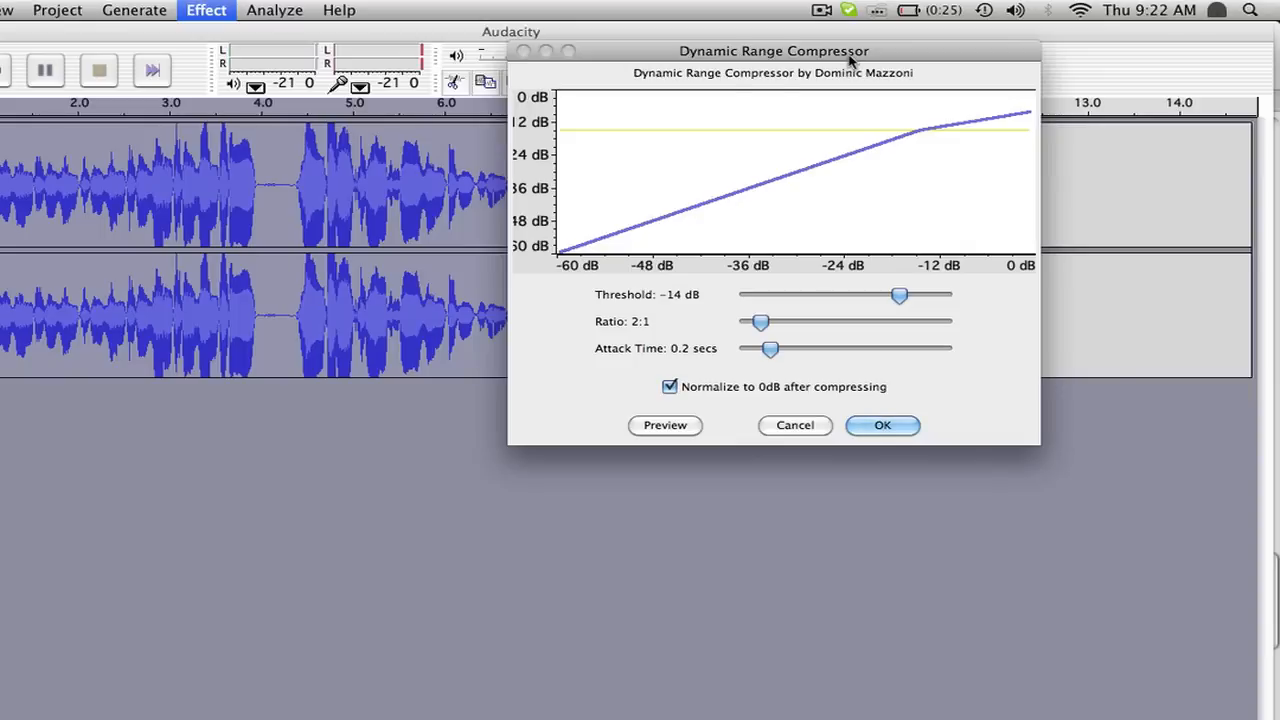
Move the compressor dialog clear of the waveform and apply the compression at -14 dB threshold, 2:1 ratio and 0.2-second attack, with normalizing to 0 dB
left_click_drag(850, 56, 1052, 36)
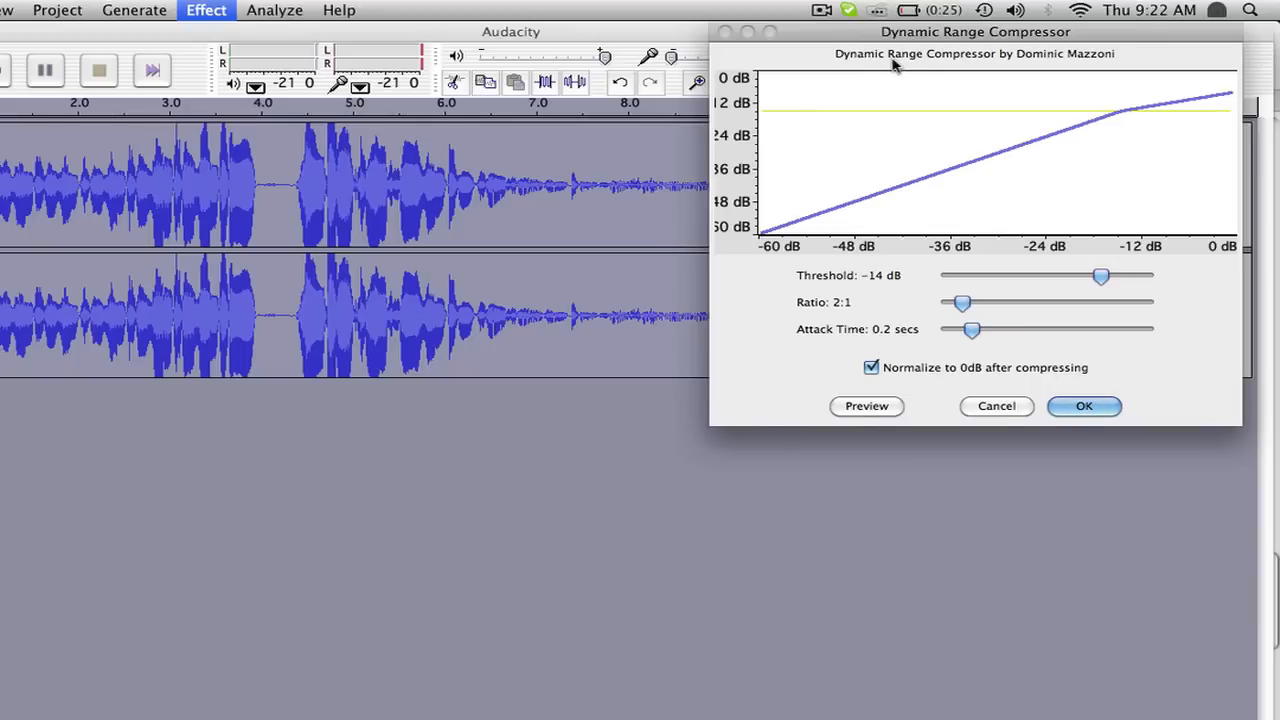
left_click_drag(922, 44, 957, 262)
left_click_drag(997, 346, 965, 288)
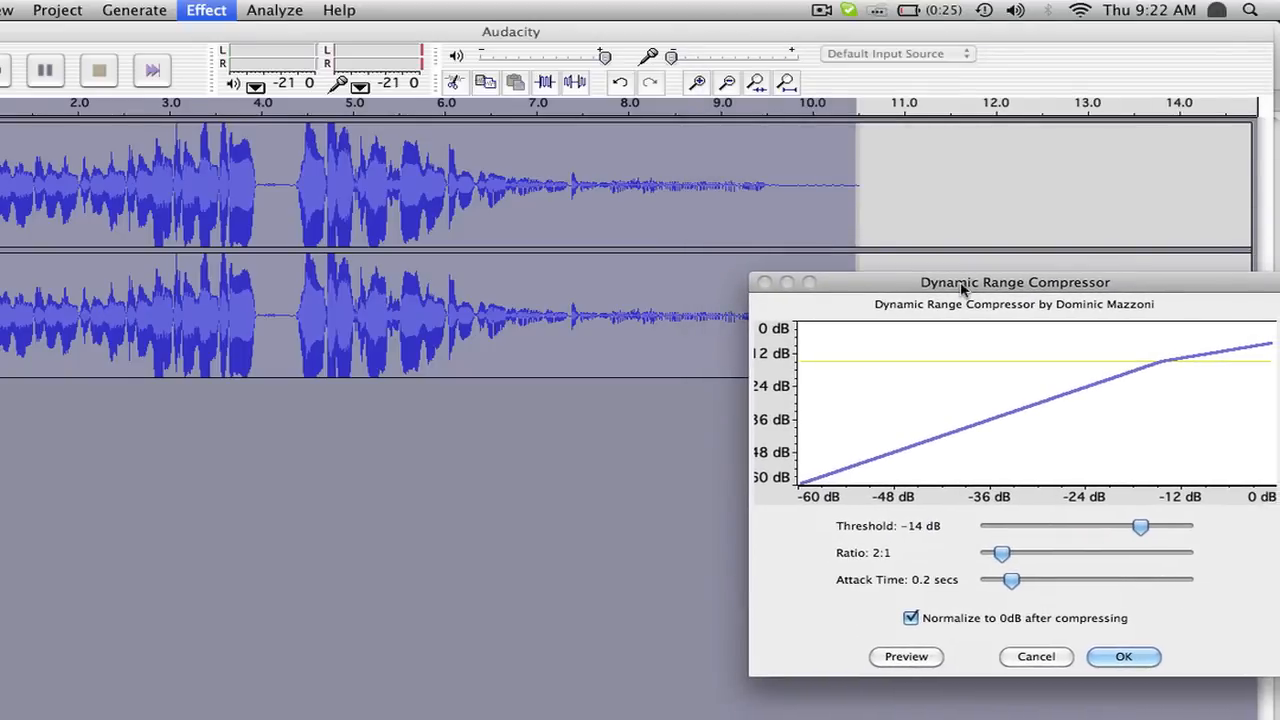
left_click(1122, 654)
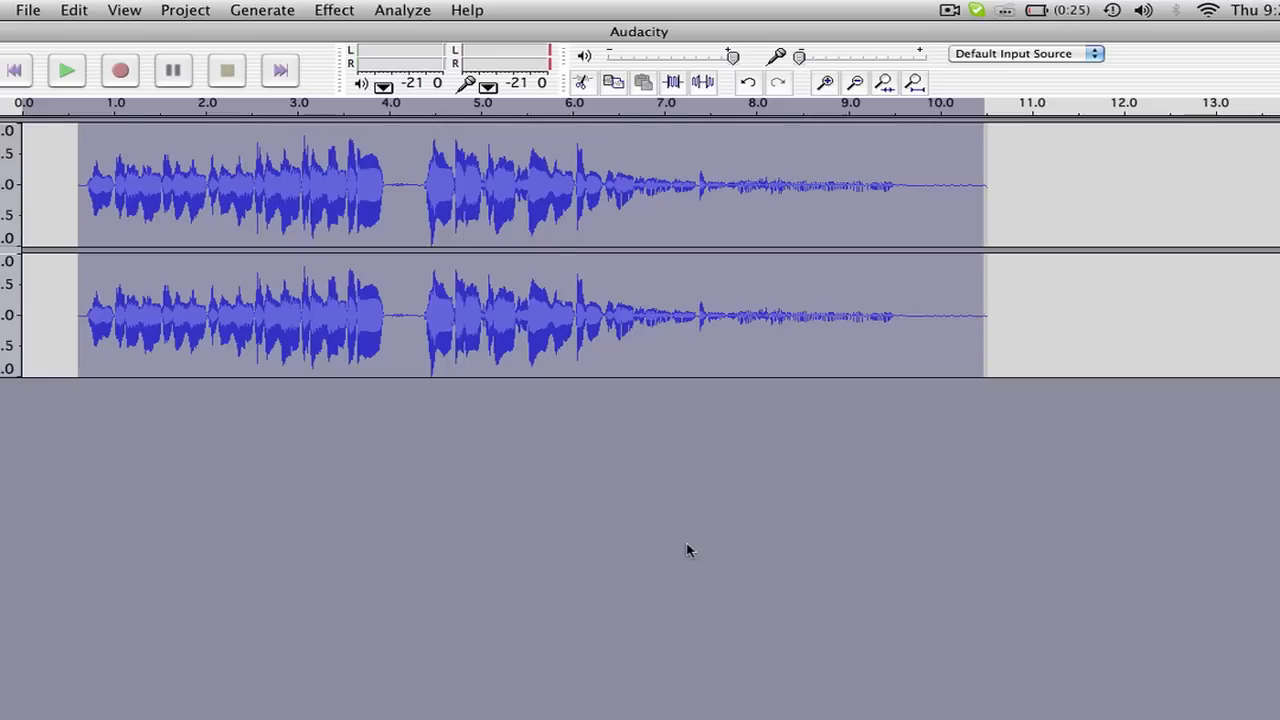
Examine the compressed passage from about 2.3 to 5.5 seconds, and play the track from about 0.7 seconds to check its loudness
left_click_drag(237, 188, 524, 224)
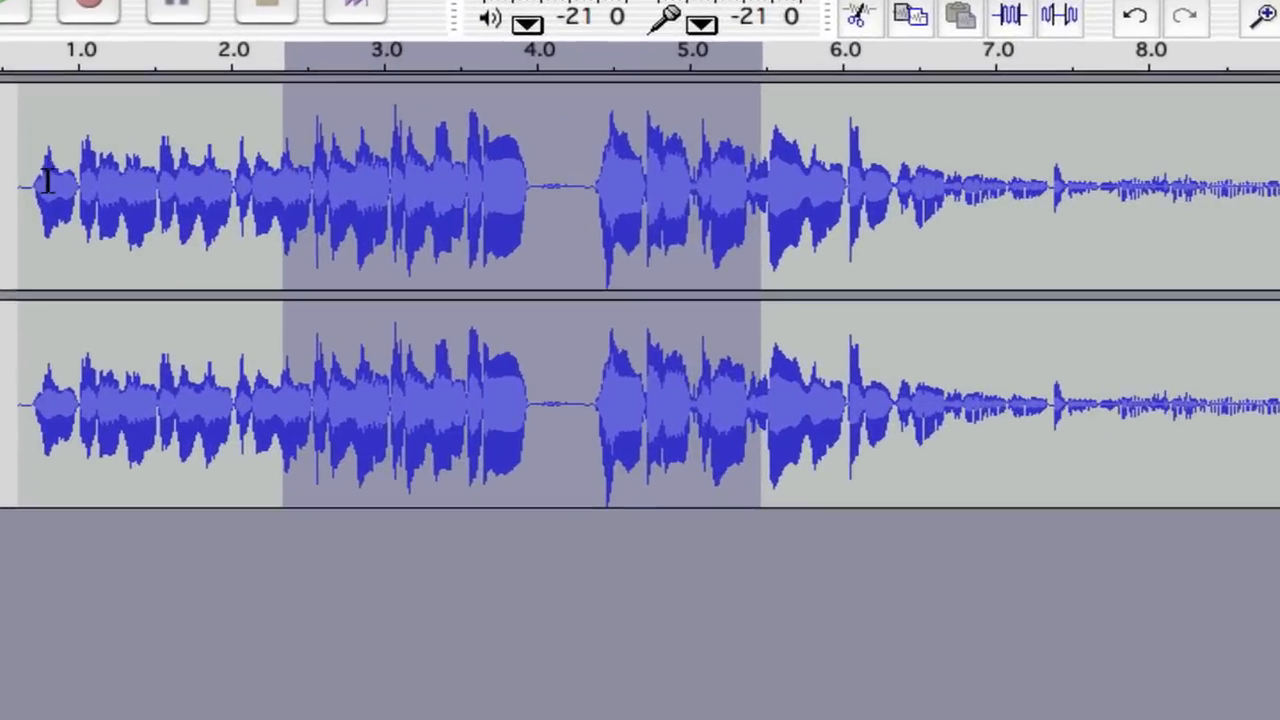
left_click(86, 190)
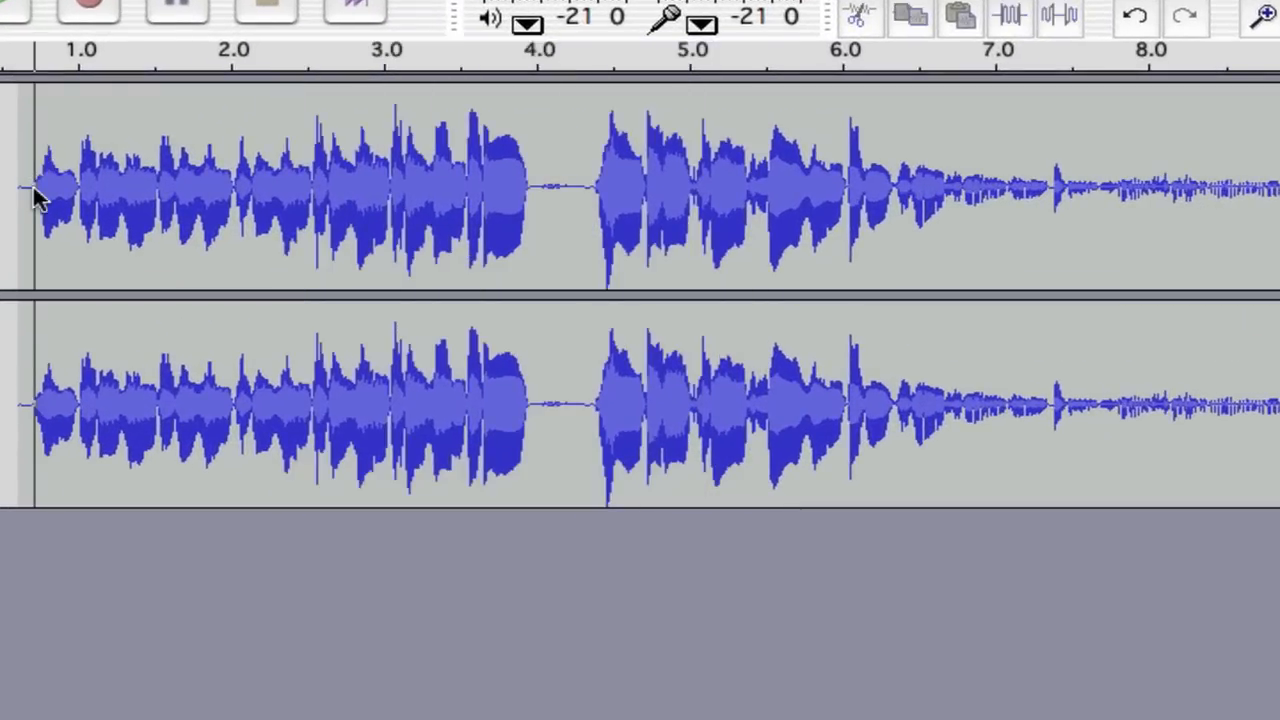
key("space")
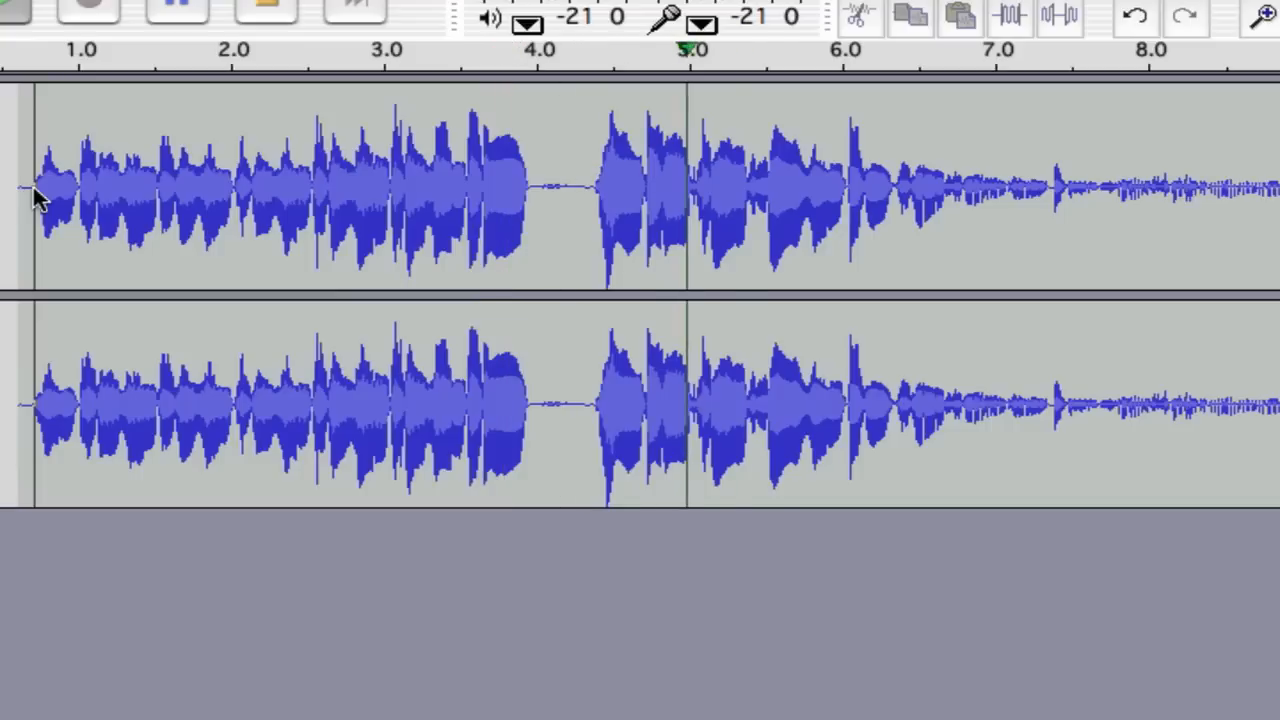
key("space")
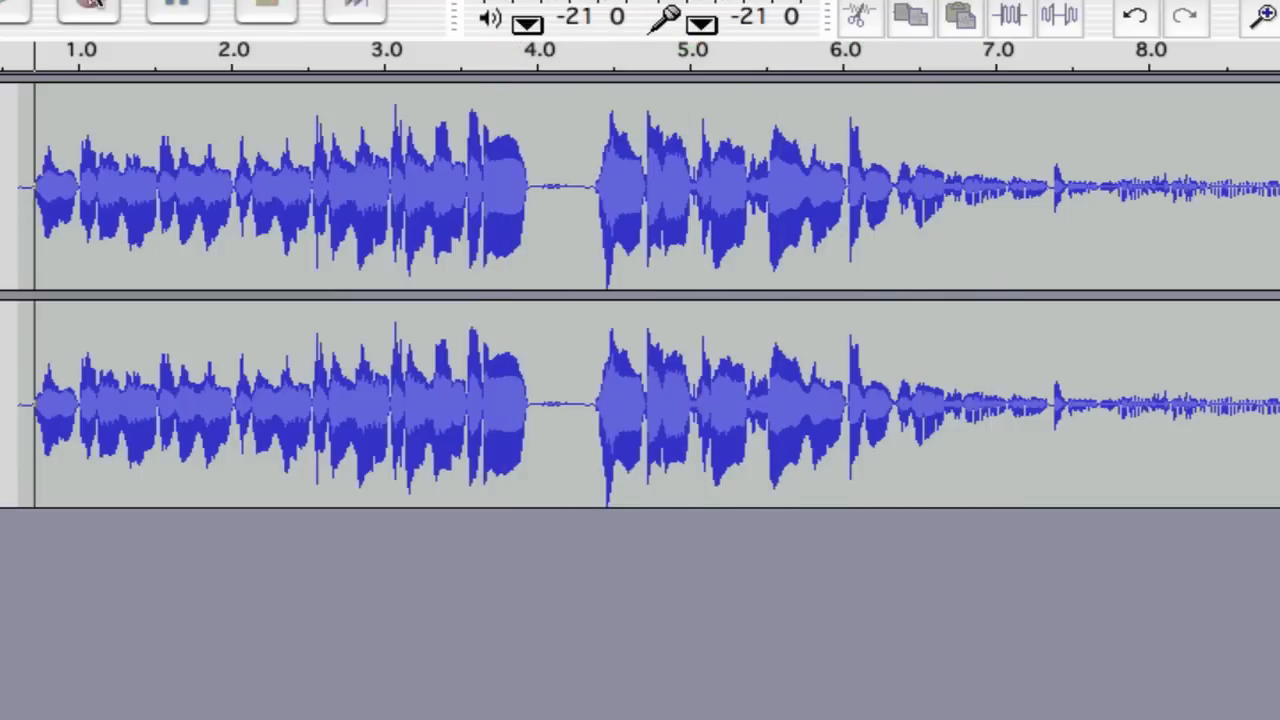